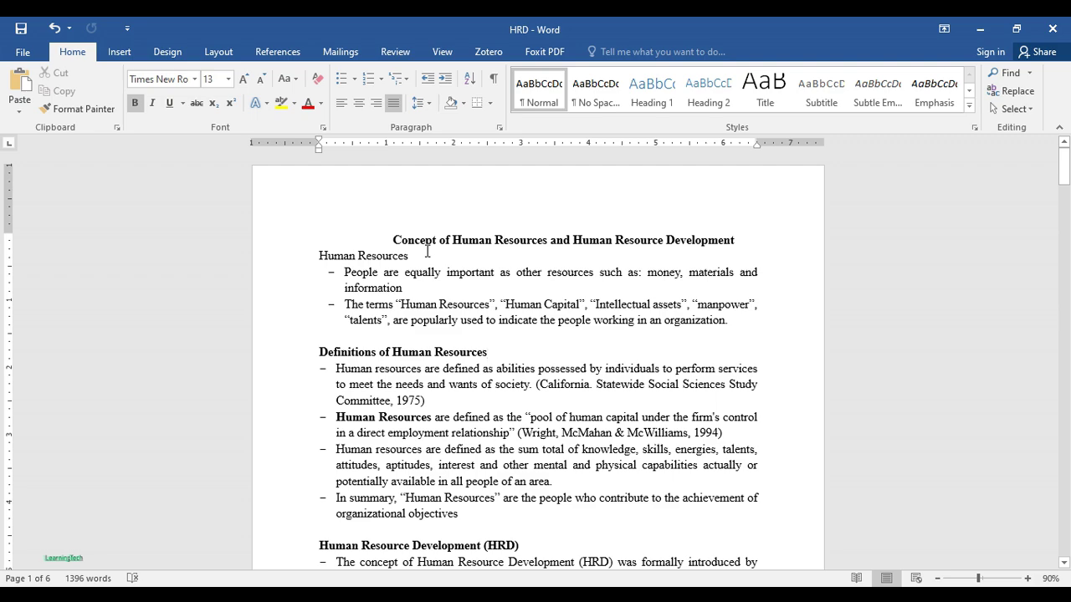
Step: Place the insertion point at the start of the document title
scroll(426, 291, "down", 8)
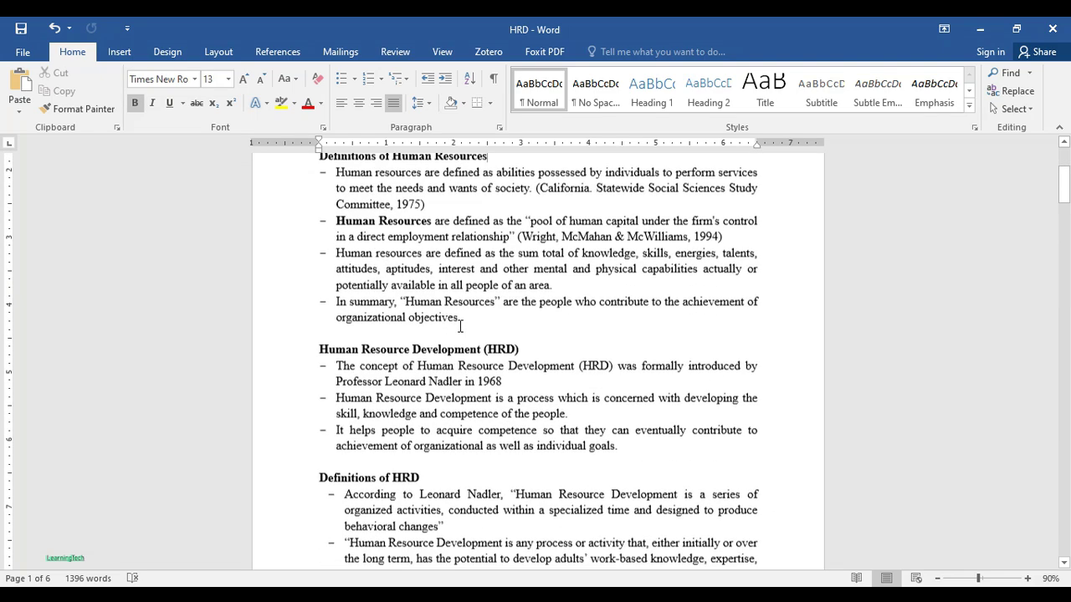
scroll(460, 327, "up", 8)
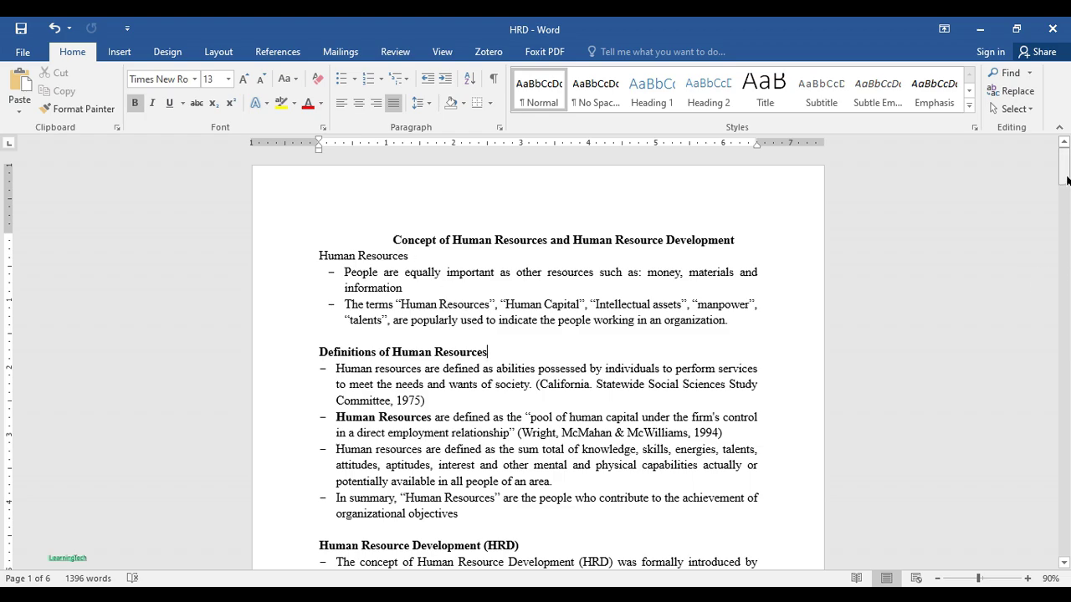
mouse_move(1064, 168)
left_mouse_down()
mouse_move(1067, 385)
mouse_move(1067, 155)
left_mouse_up()
left_click(390, 239)
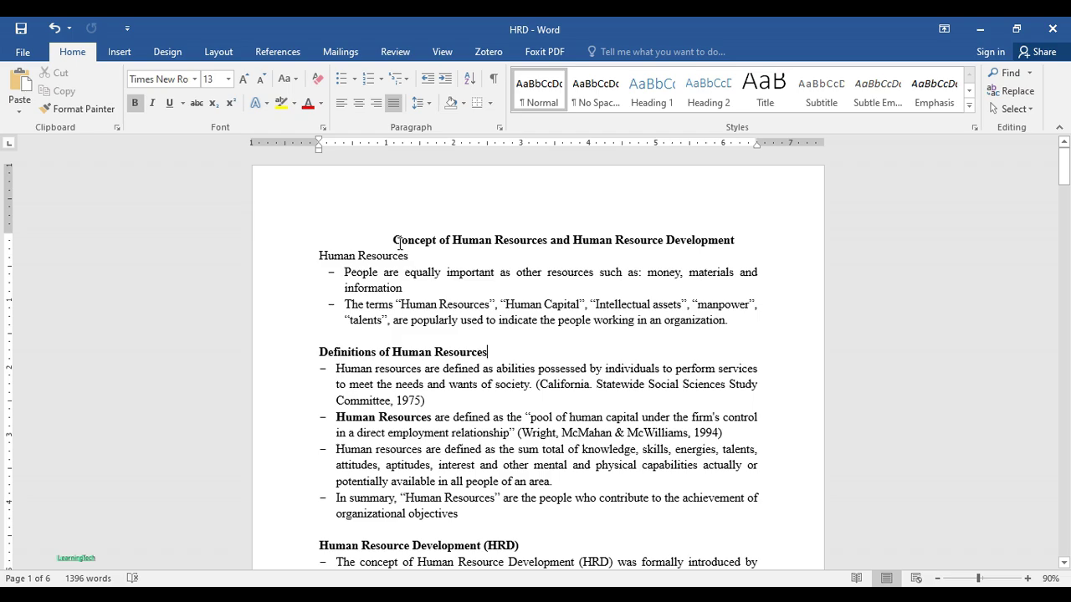
Step: Open the Styles pane and its Manage Styles dialog
scroll(762, 323, "down", 9)
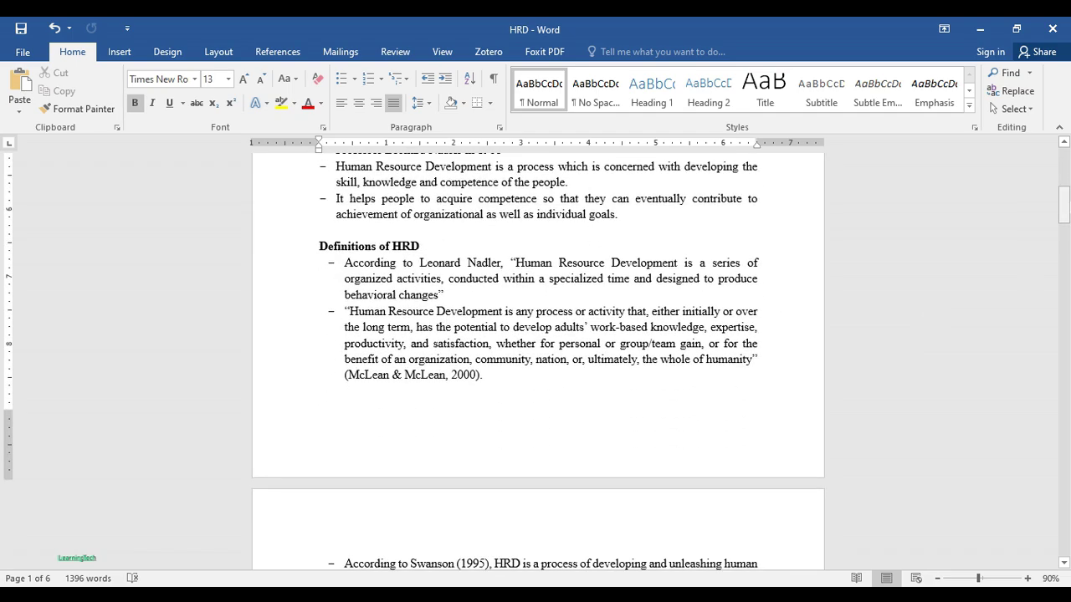
left_click_drag(1067, 219, 1064, 167)
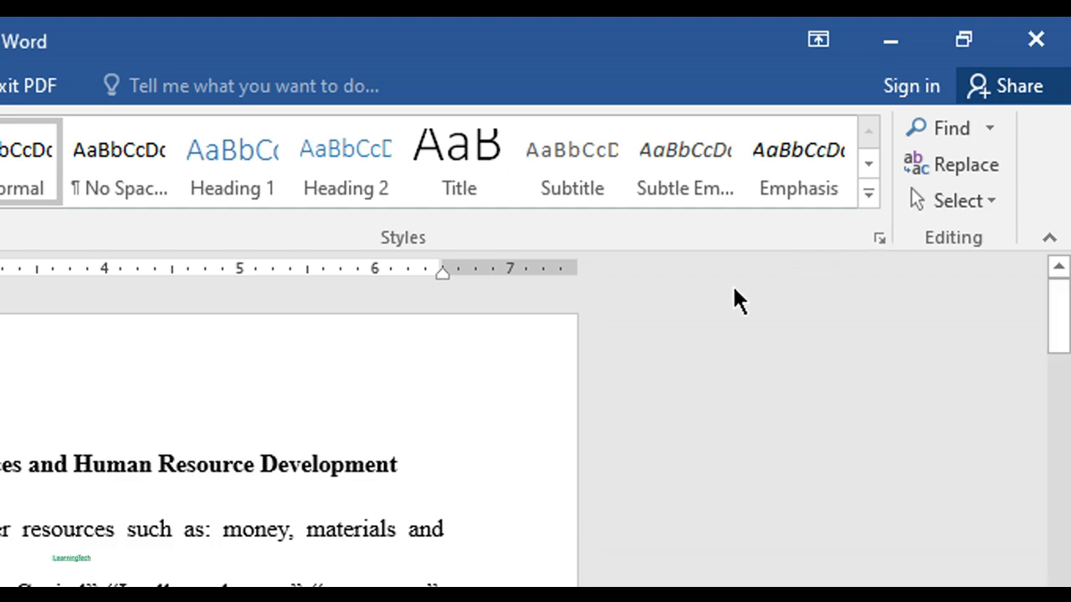
left_click(879, 238)
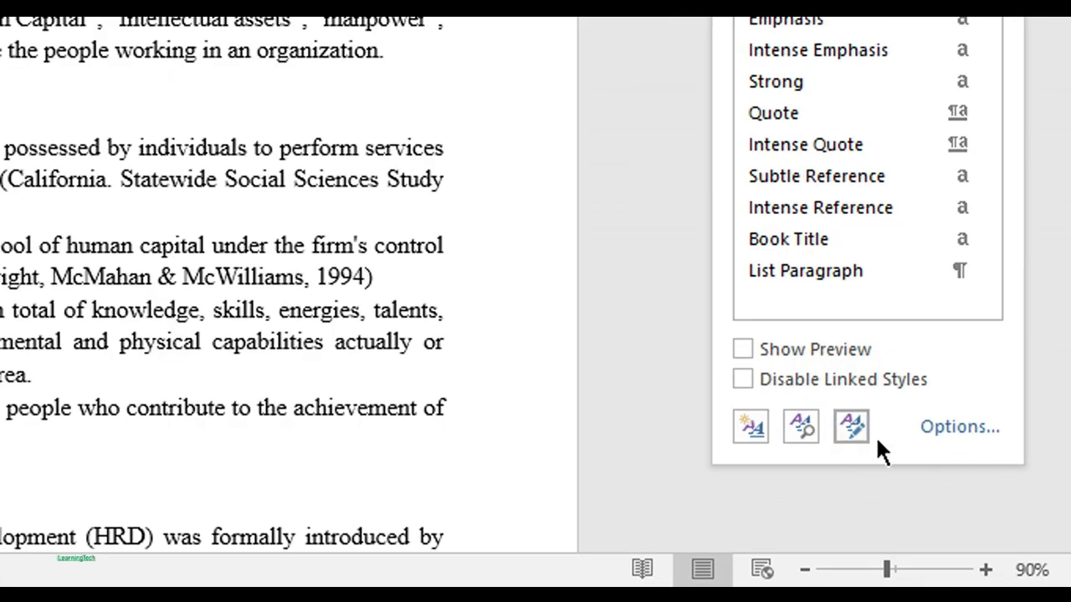
left_click(852, 429)
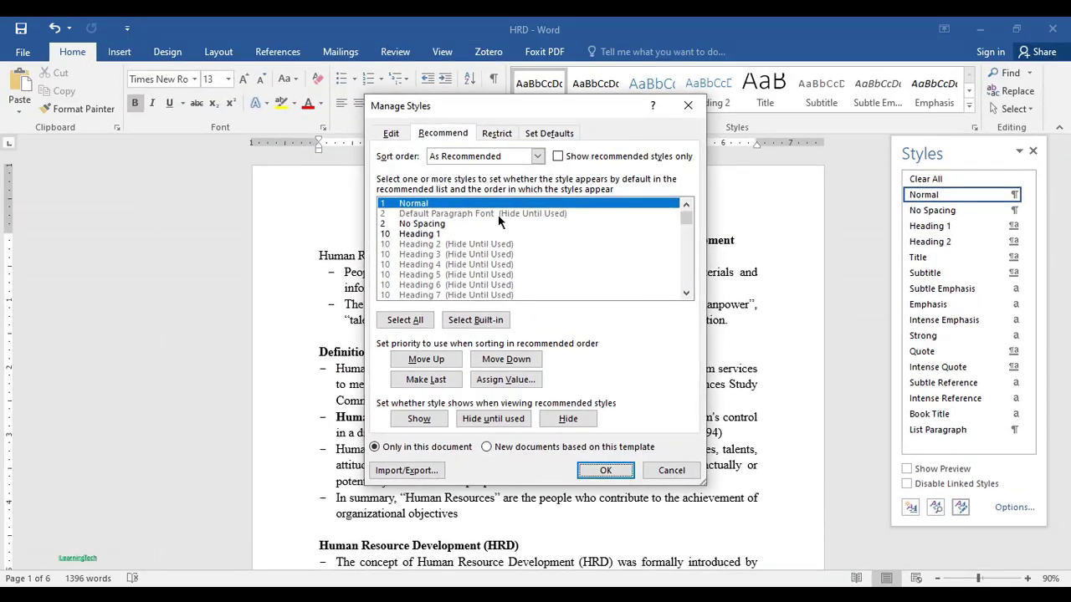
Step: On the Recommend tab, set Heading 2 and Heading 3 to Show, then close the Styles pane
left_click(448, 138)
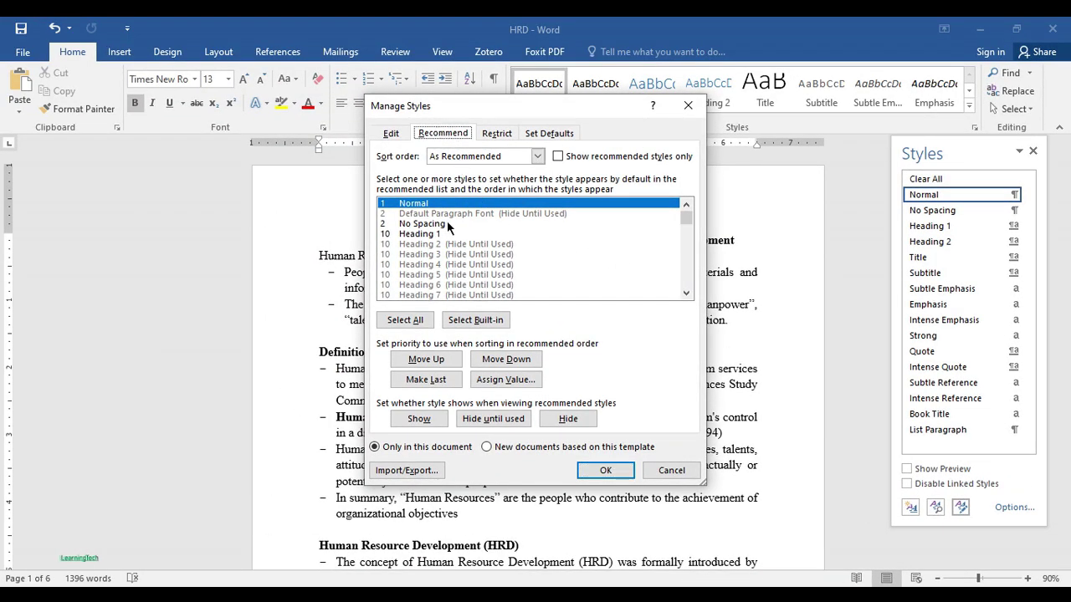
left_click(425, 245)
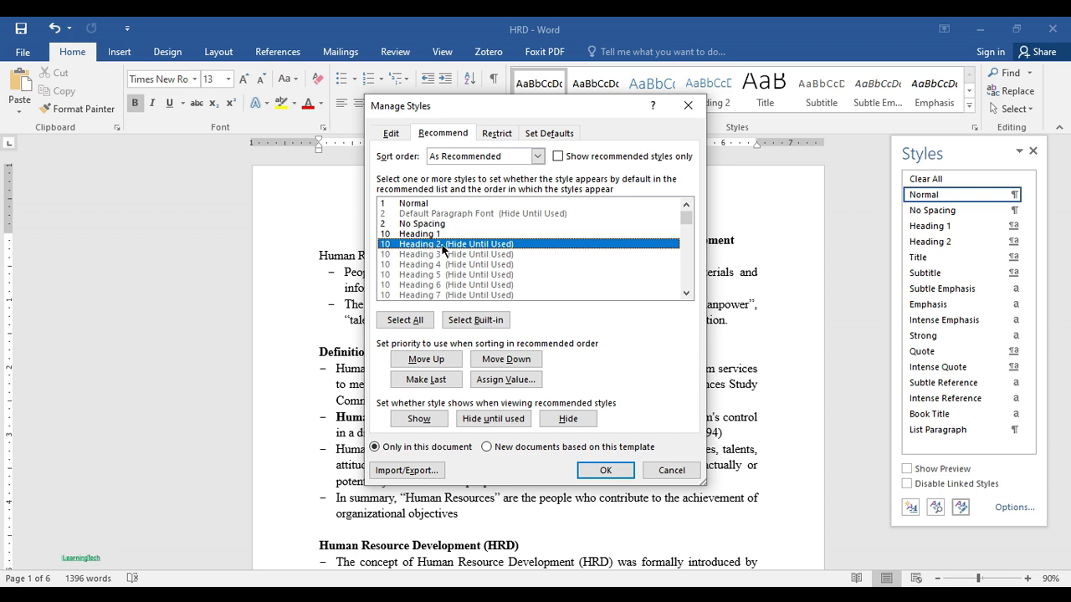
left_click(419, 419)
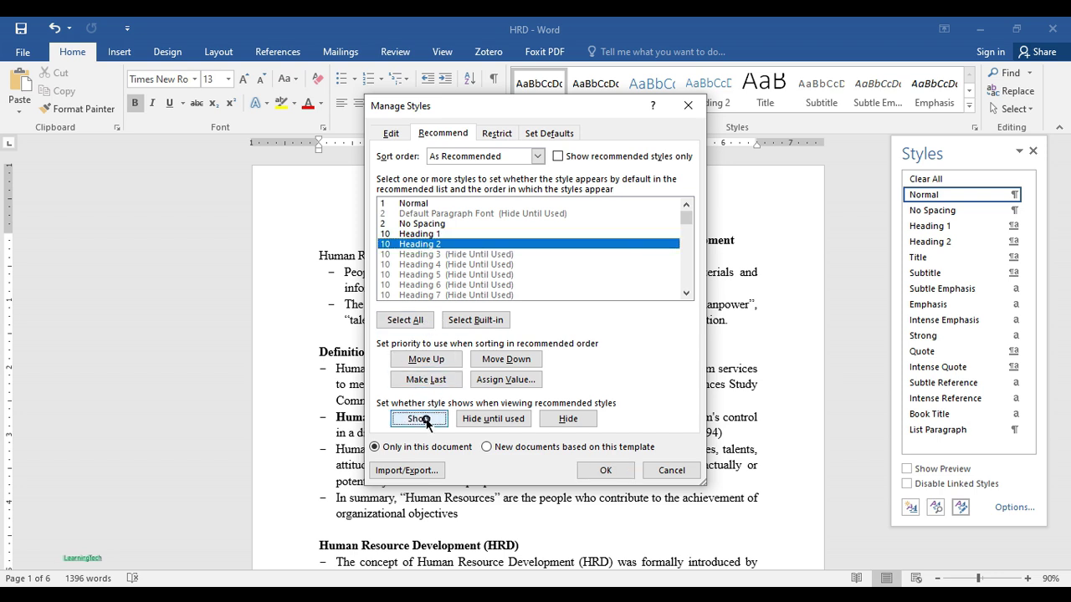
left_click(428, 254)
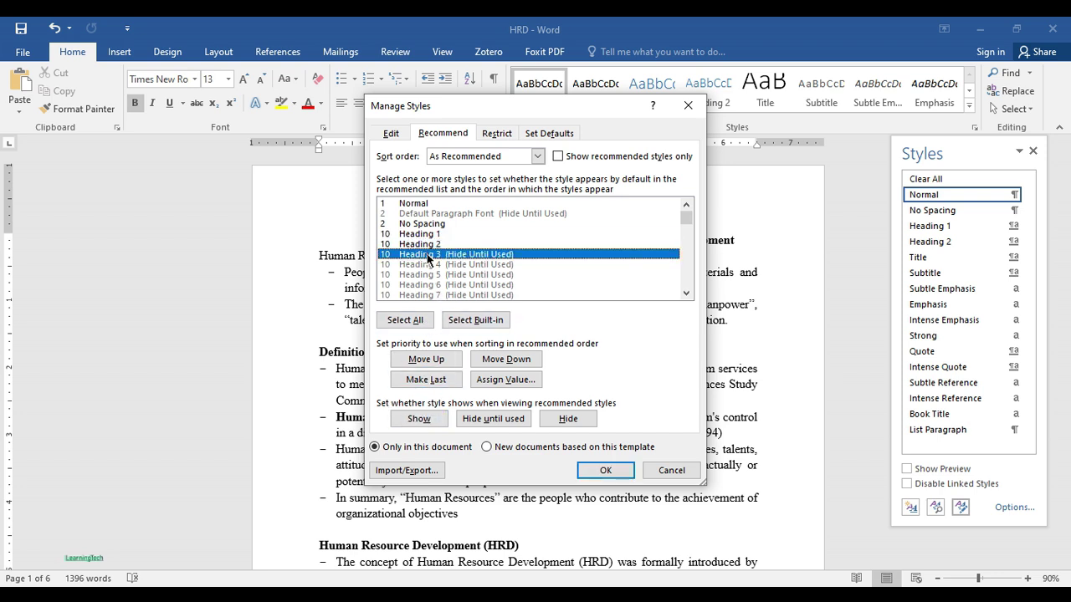
left_click(430, 417)
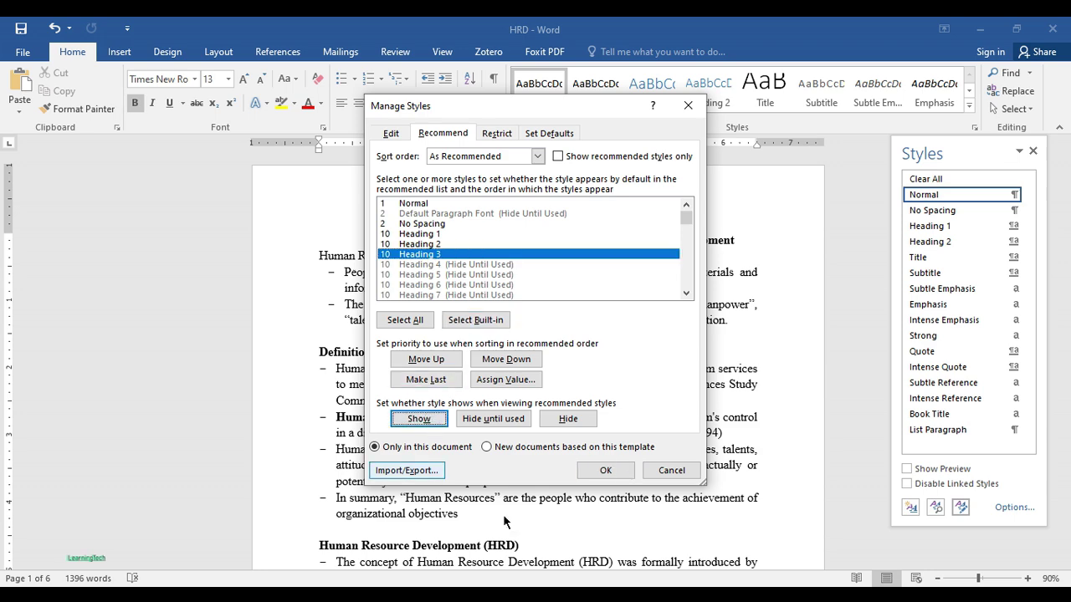
left_click(605, 470)
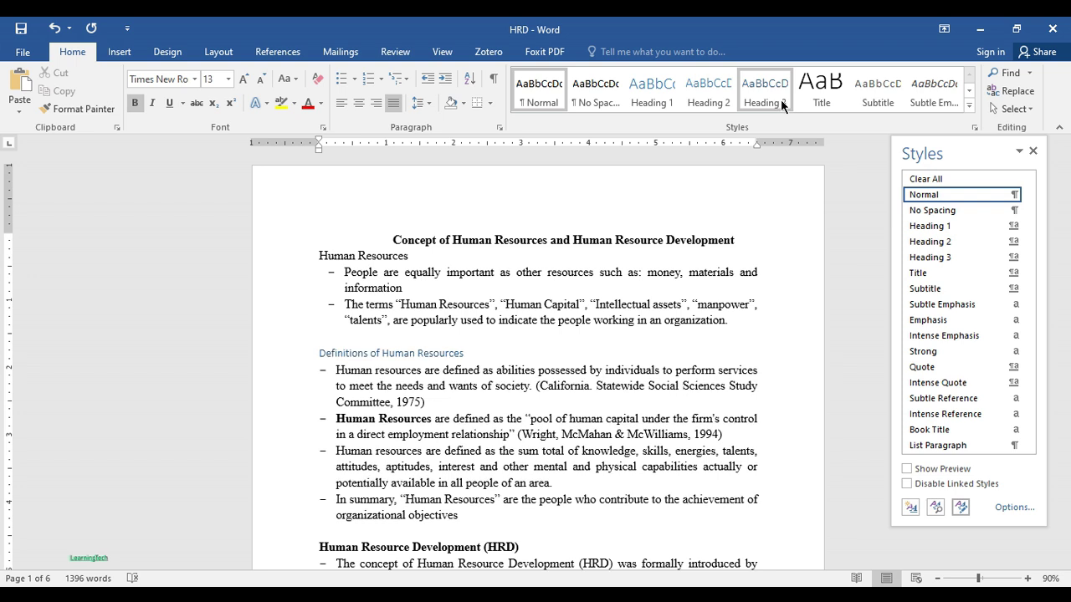
left_click(1033, 152)
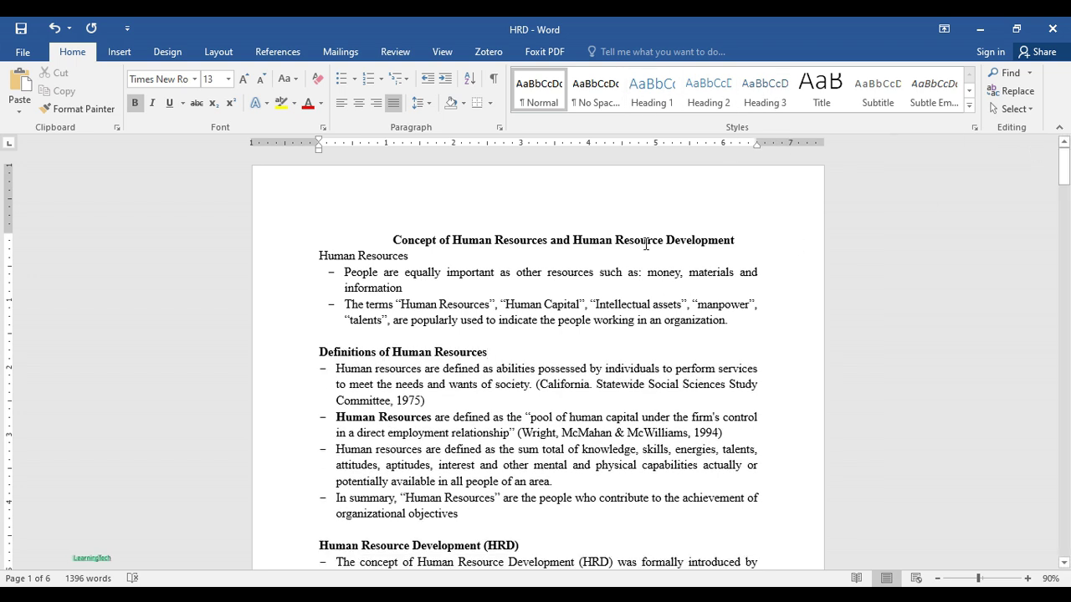
Step: Apply Heading 1 to the title 'Concept of Human Resources and Human Resource Development'
left_click(378, 243)
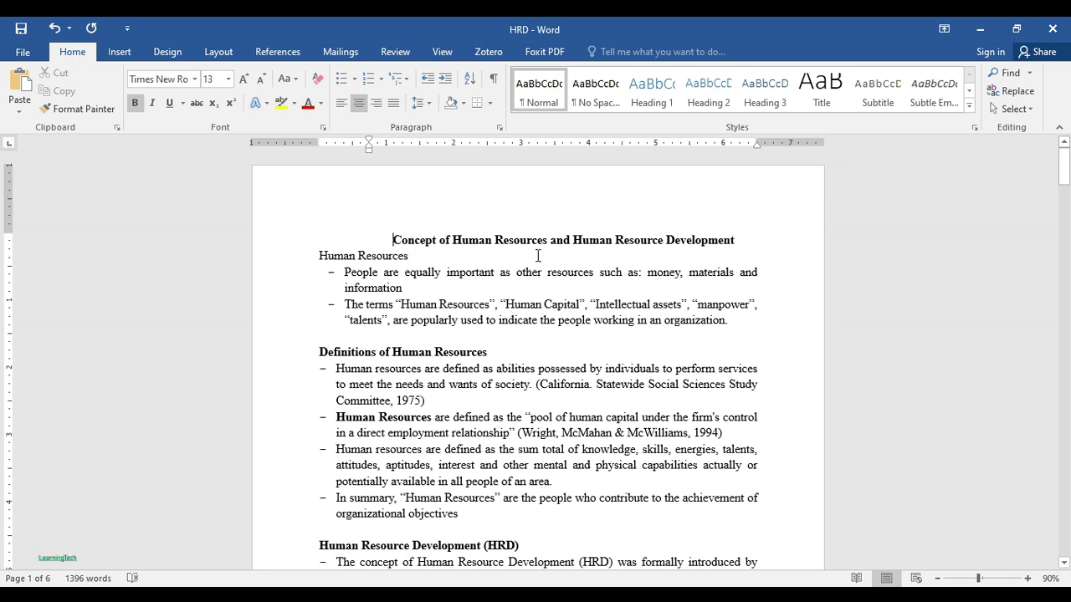
left_click_drag(747, 237, 391, 241)
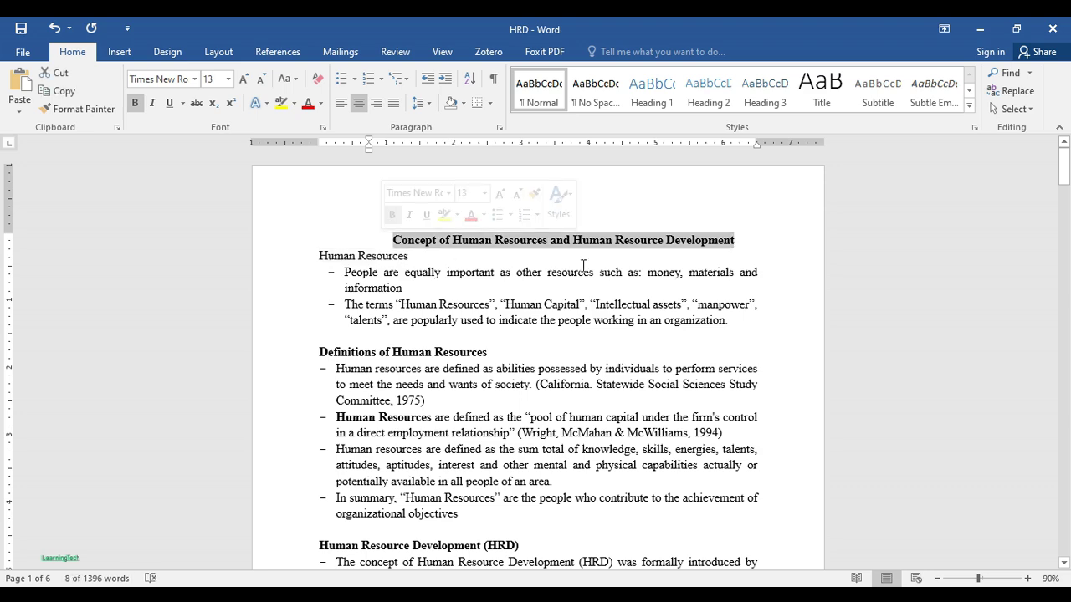
left_click(659, 98)
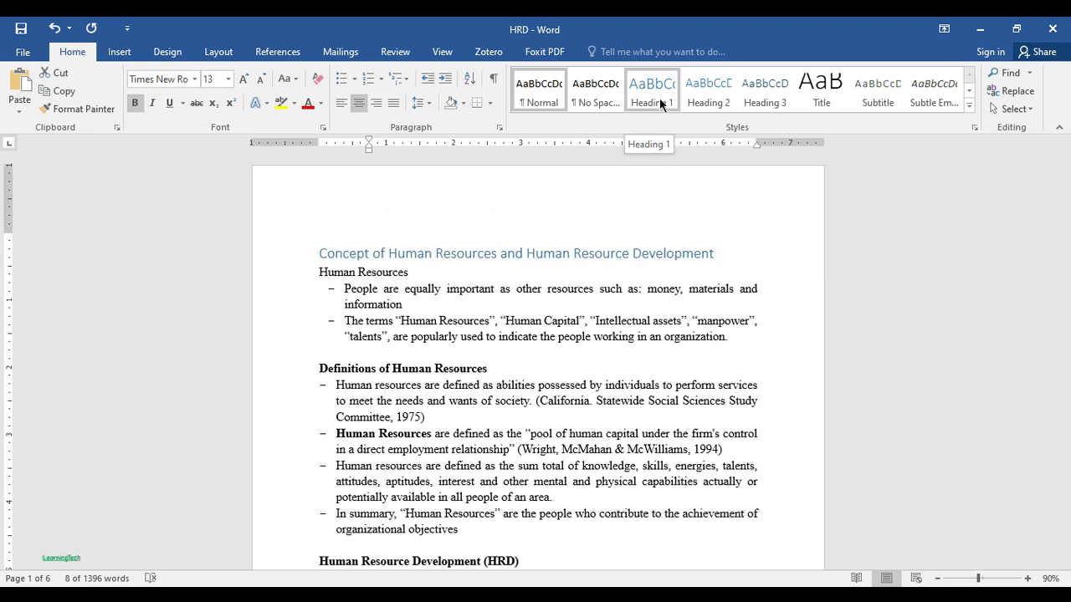
left_click(659, 98)
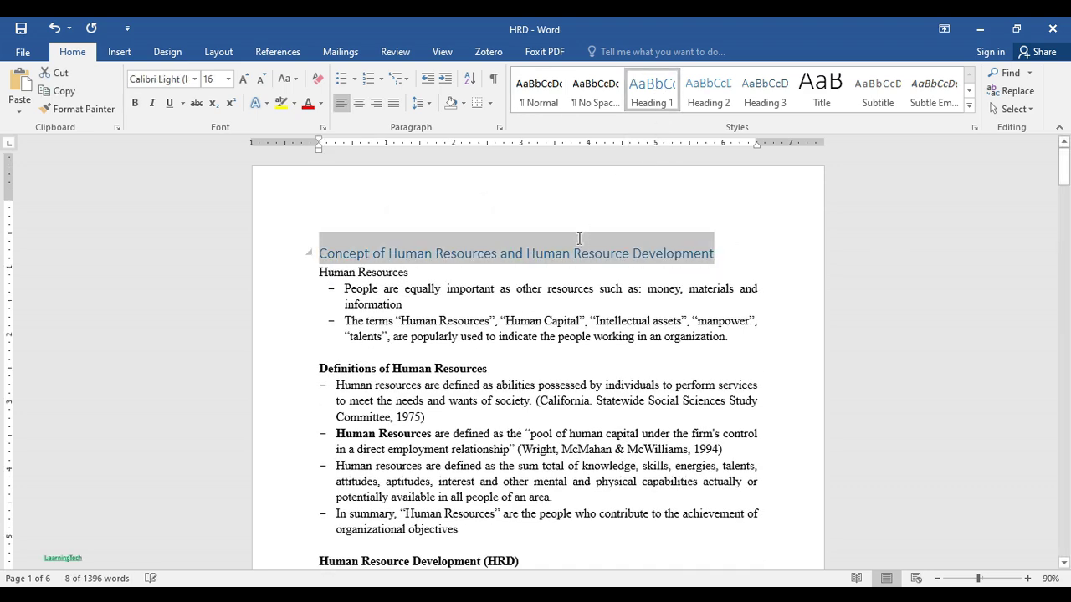
Step: Apply Heading 2 to 'Definitions of Human Resources'
scroll(328, 408, "down", 1)
left_click(319, 337)
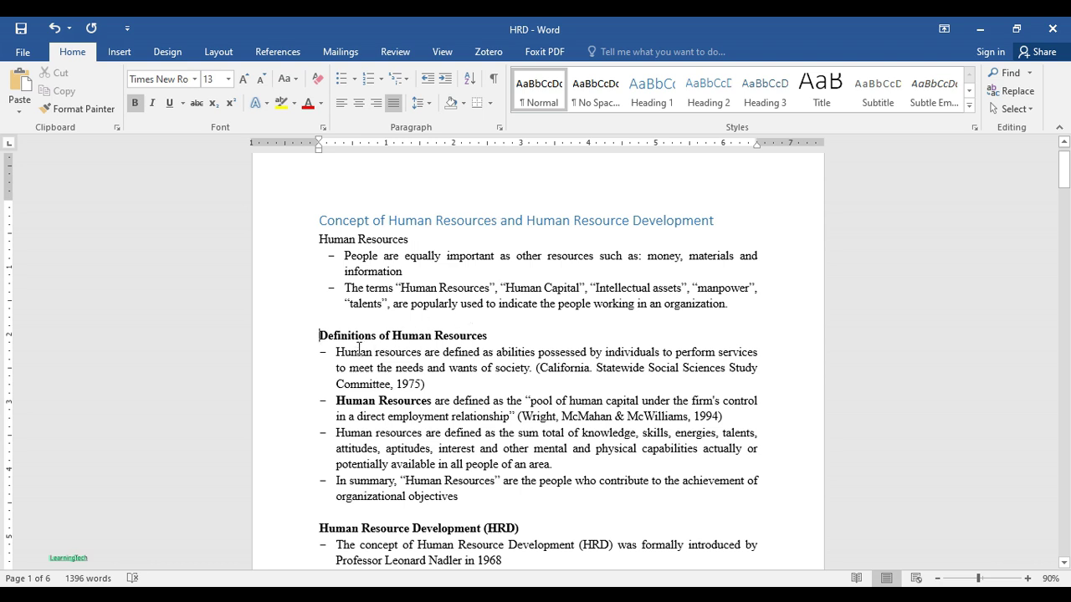
left_click(718, 102)
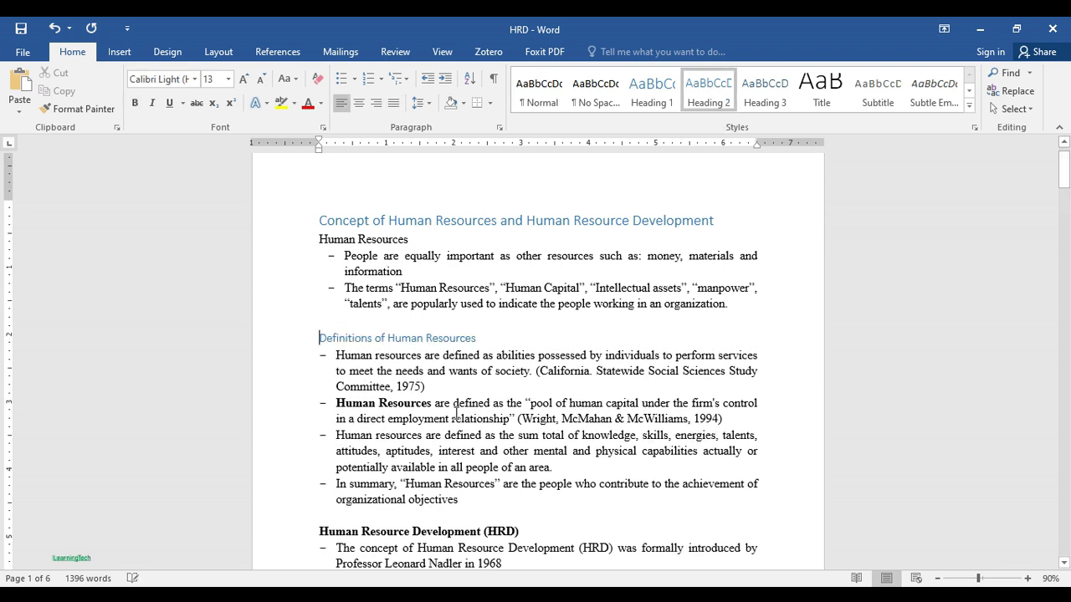
Step: Apply Heading 2 to the 'Human Resource Development (HRD)' title
scroll(399, 426, "down", 1)
scroll(399, 426, "down", 1)
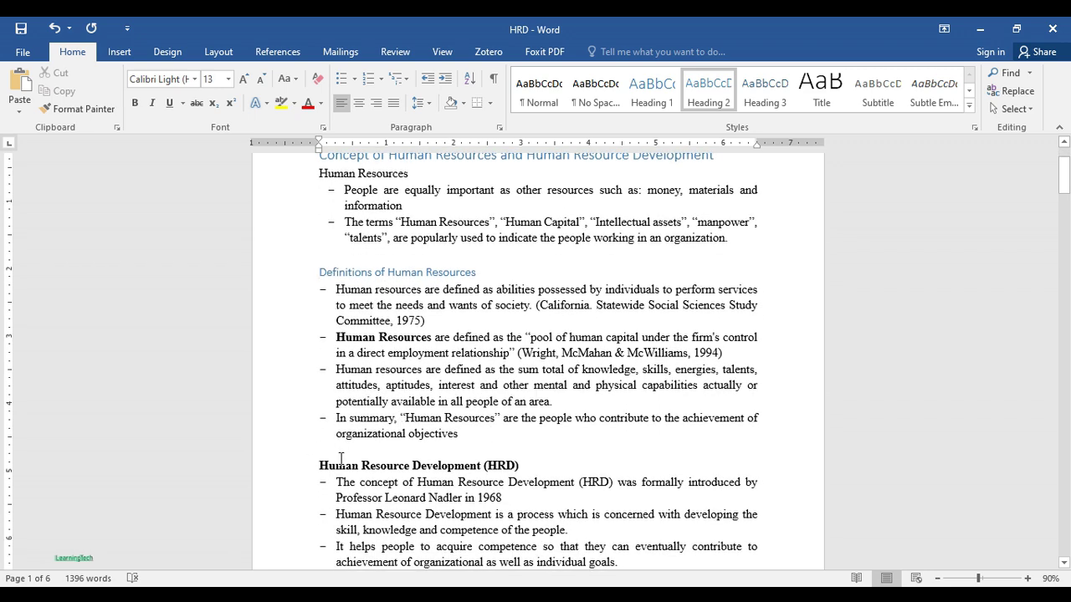
scroll(345, 339, "down", 2)
scroll(345, 335, "up", 1)
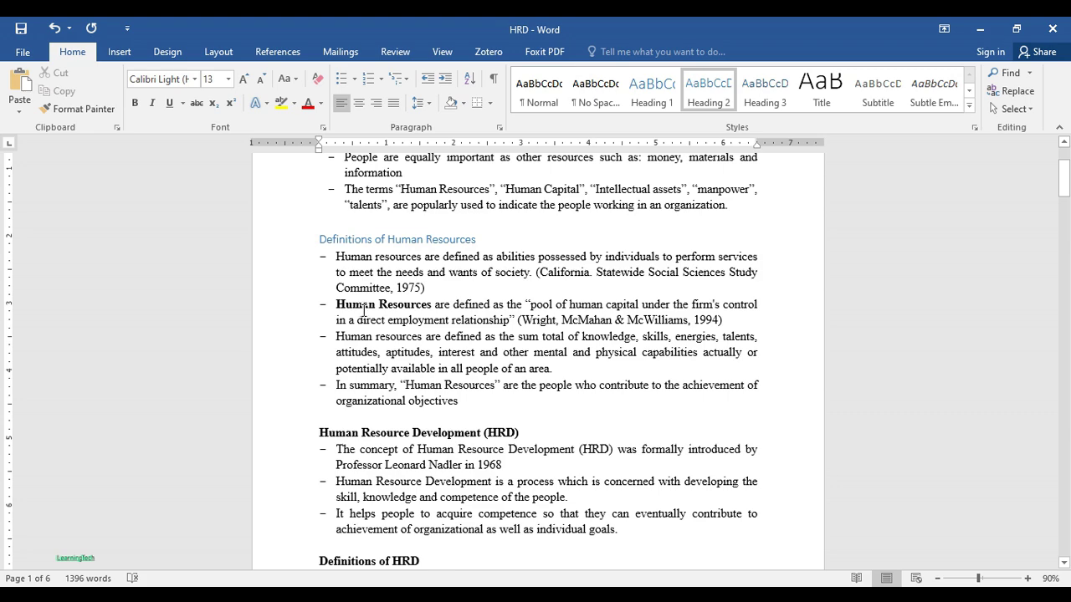
left_click(337, 304)
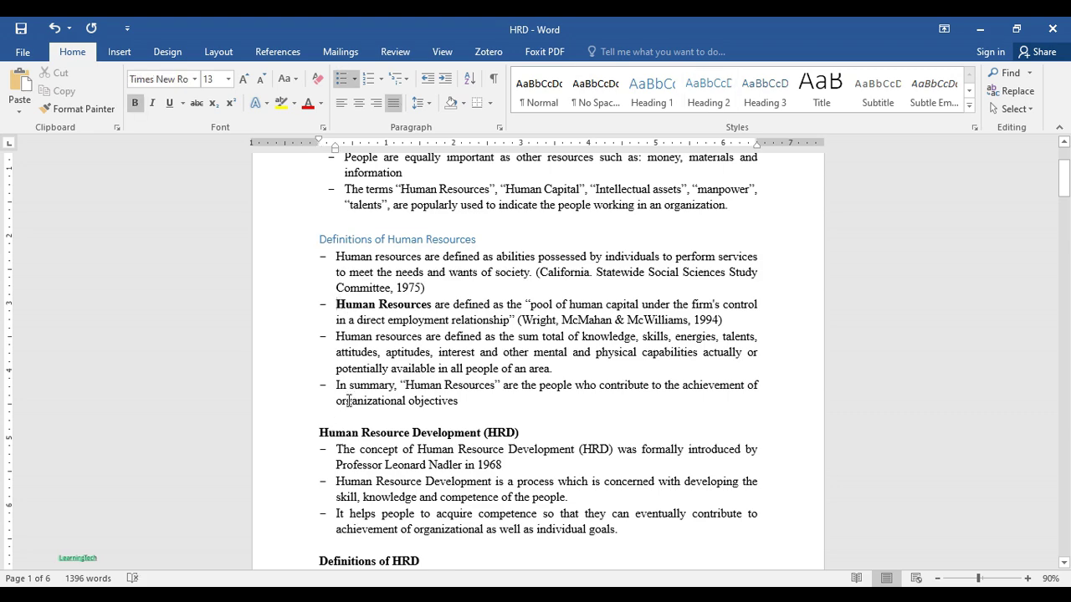
scroll(348, 402, "down", 1)
scroll(343, 405, "up", 1)
scroll(310, 417, "down", 1)
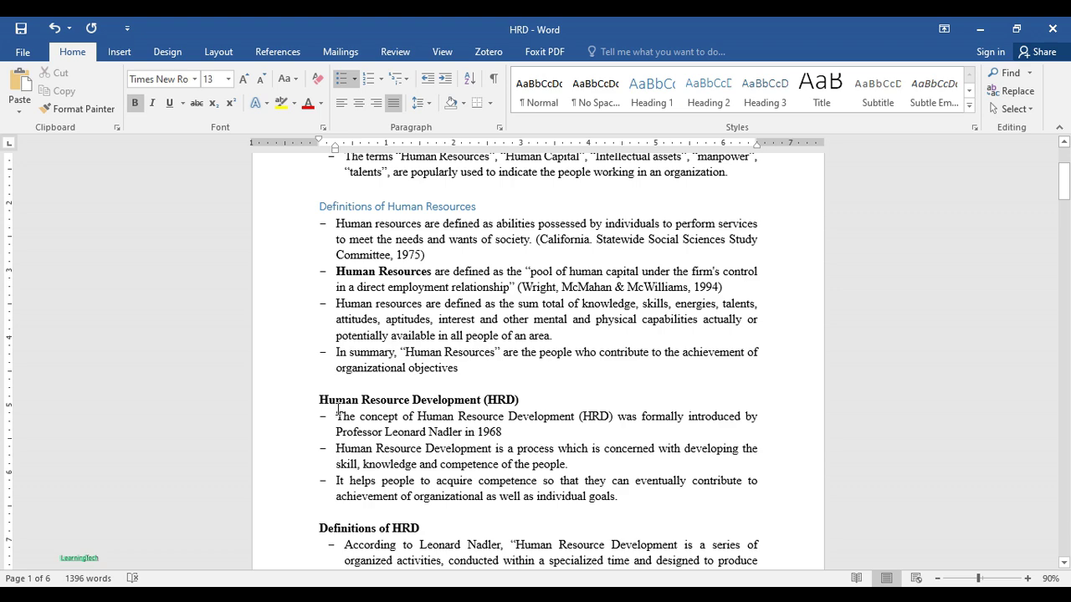
left_click(318, 401)
left_click(716, 98)
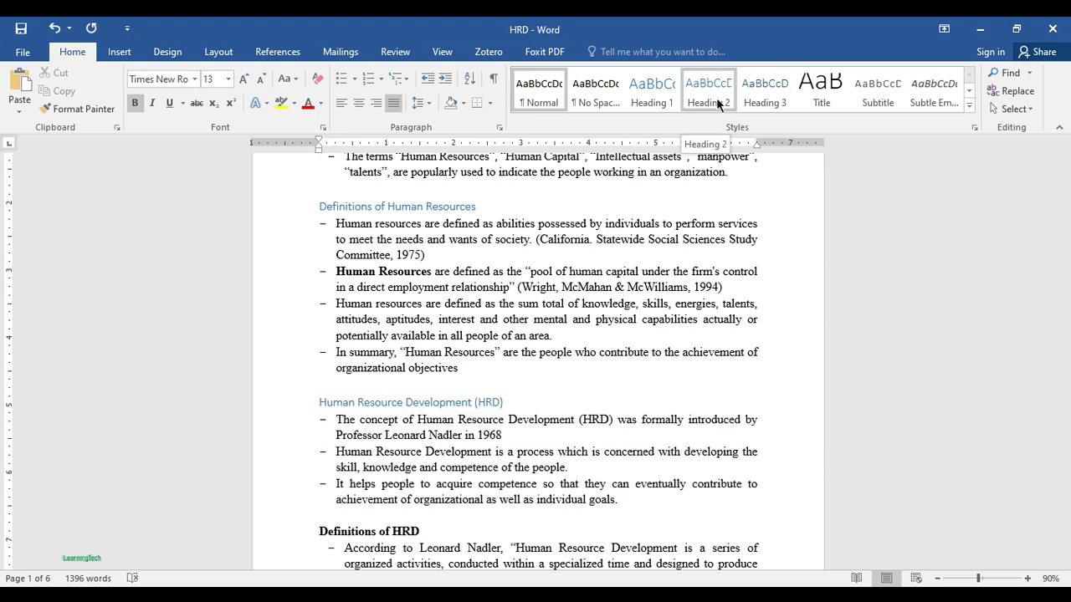
Step: Make 'Definitions of HRD' and 'Historical Development of HRD' Heading 1 titles
scroll(470, 373, "down", 4)
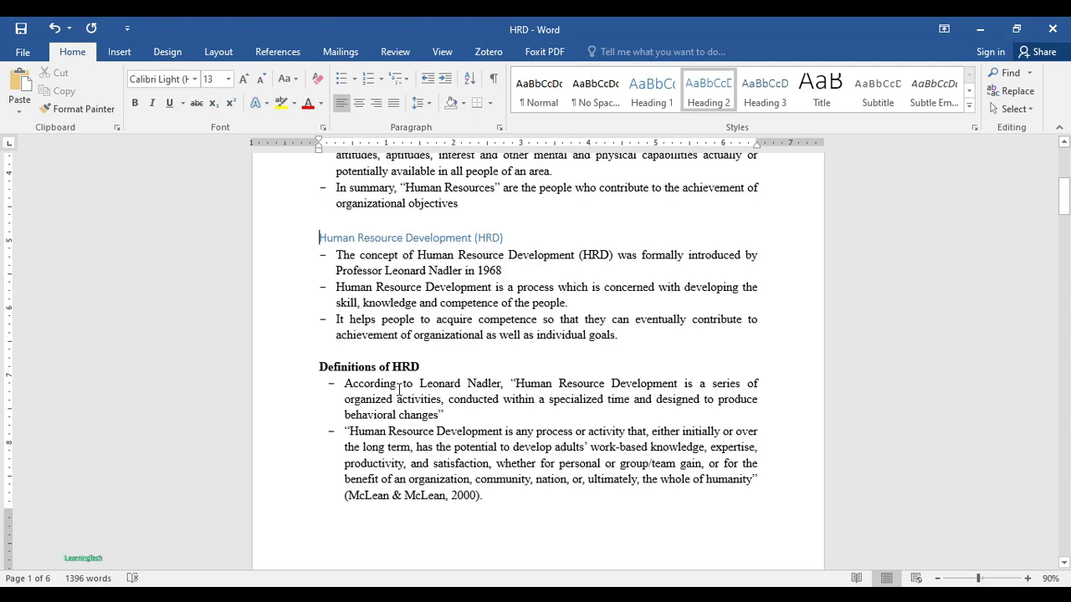
left_click(323, 368)
scroll(456, 418, "up", 2)
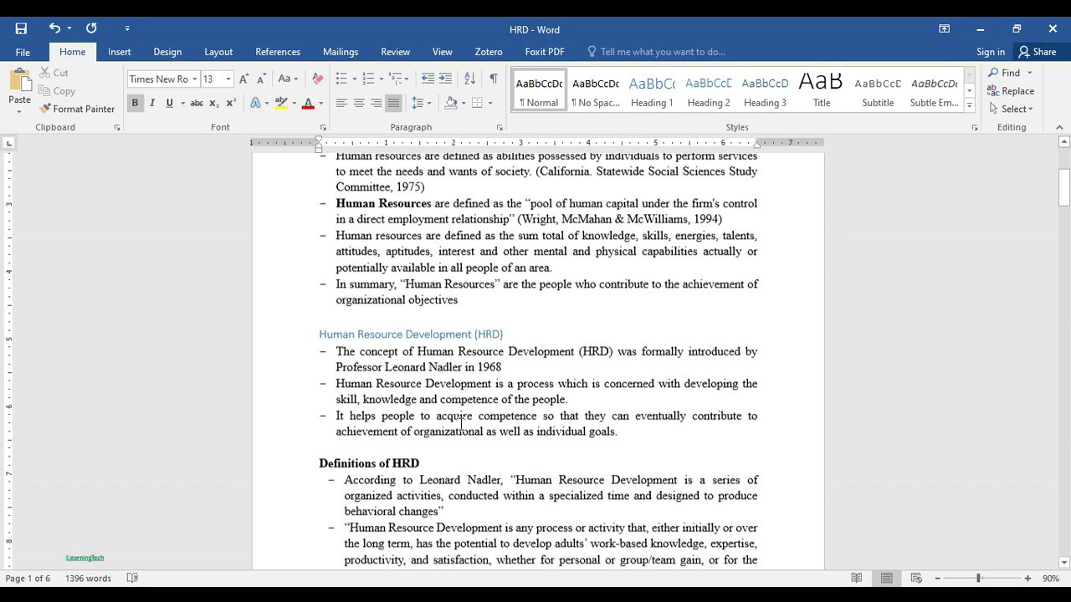
scroll(527, 407, "down", 1)
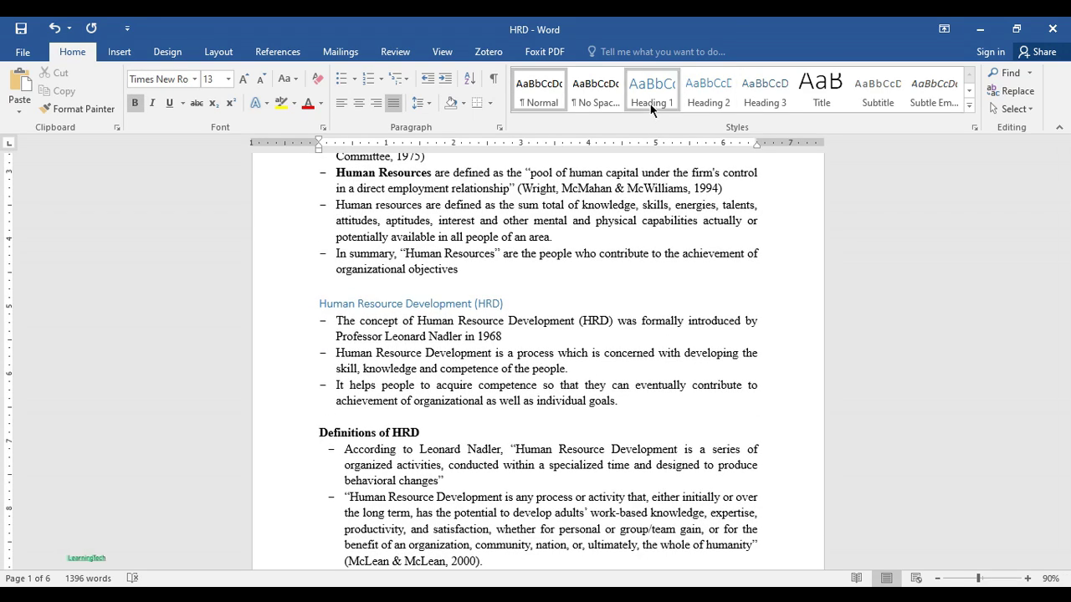
left_click(650, 99)
scroll(577, 308, "down", 5)
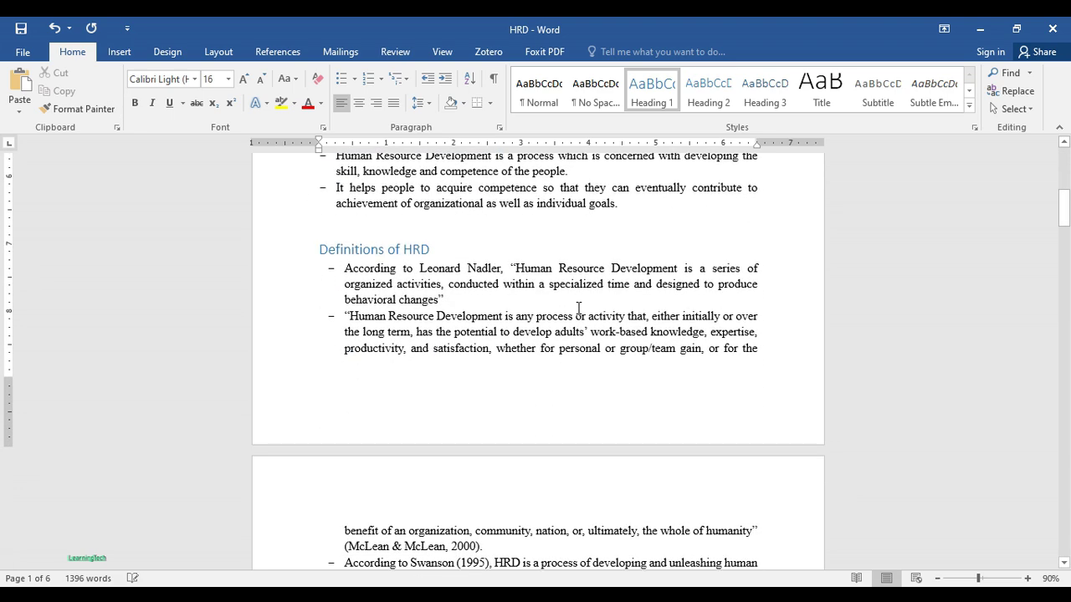
scroll(505, 334, "down", 7)
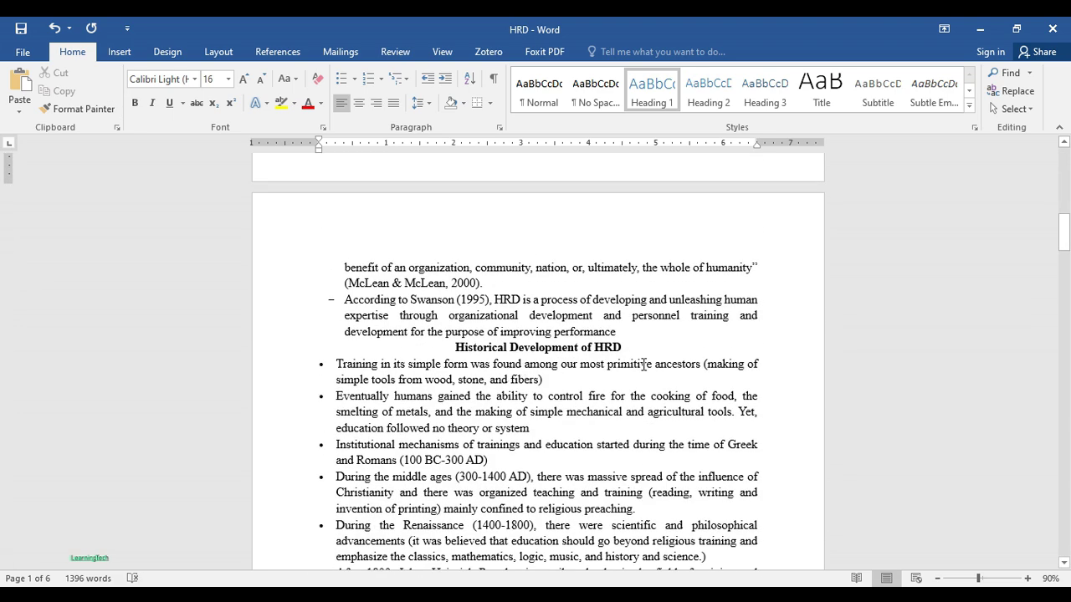
left_click(451, 347)
left_click(652, 96)
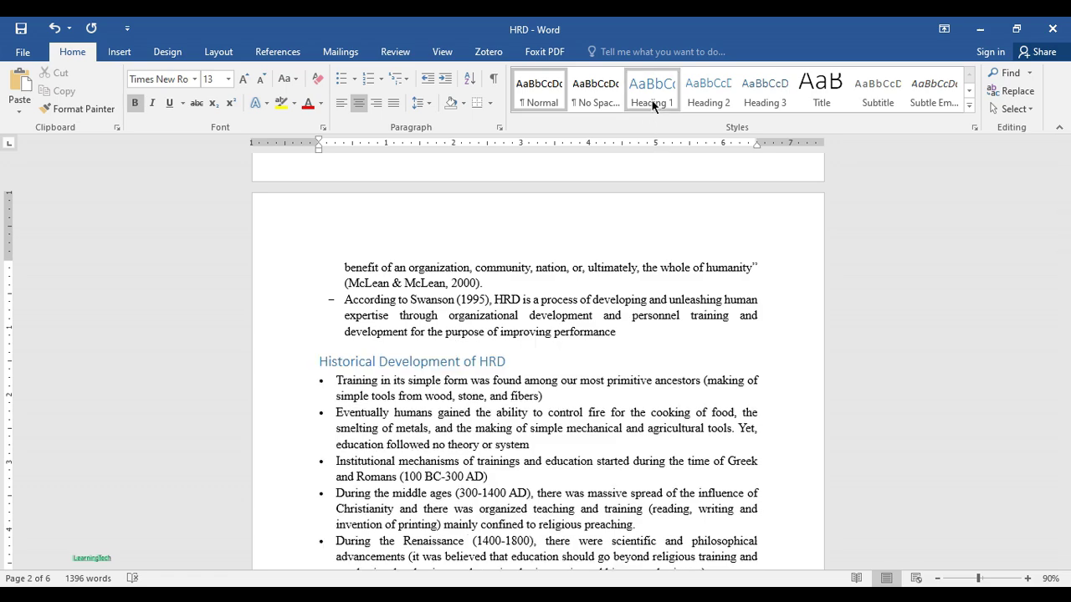
Step: Apply Heading 2 to 'Foundational disciplines' and 'Features and Scope of HRD'
scroll(545, 367, "down", 8)
scroll(545, 366, "down", 20)
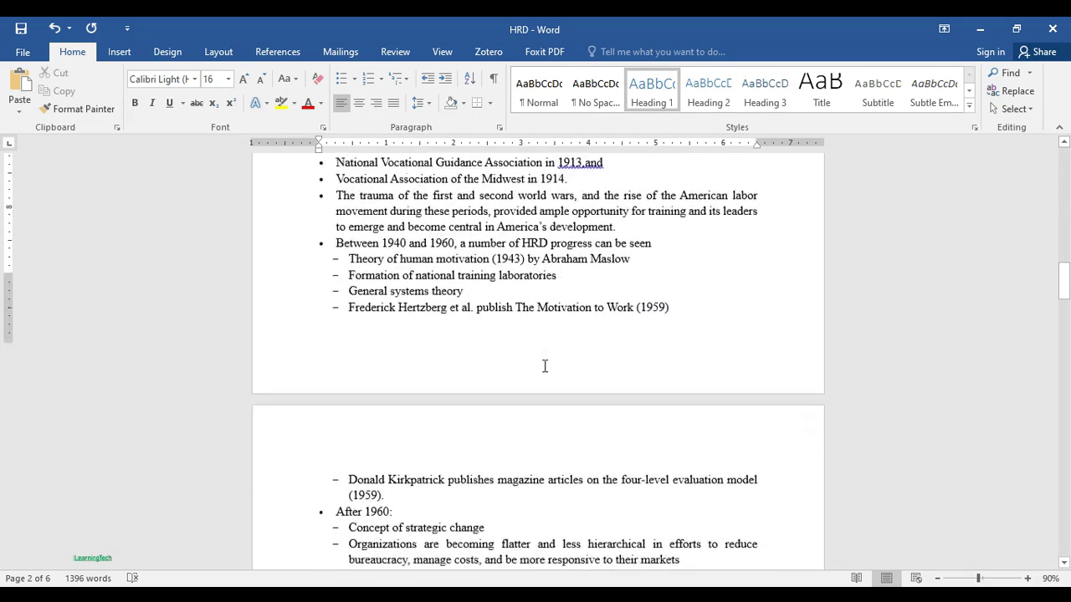
scroll(545, 366, "up", 2)
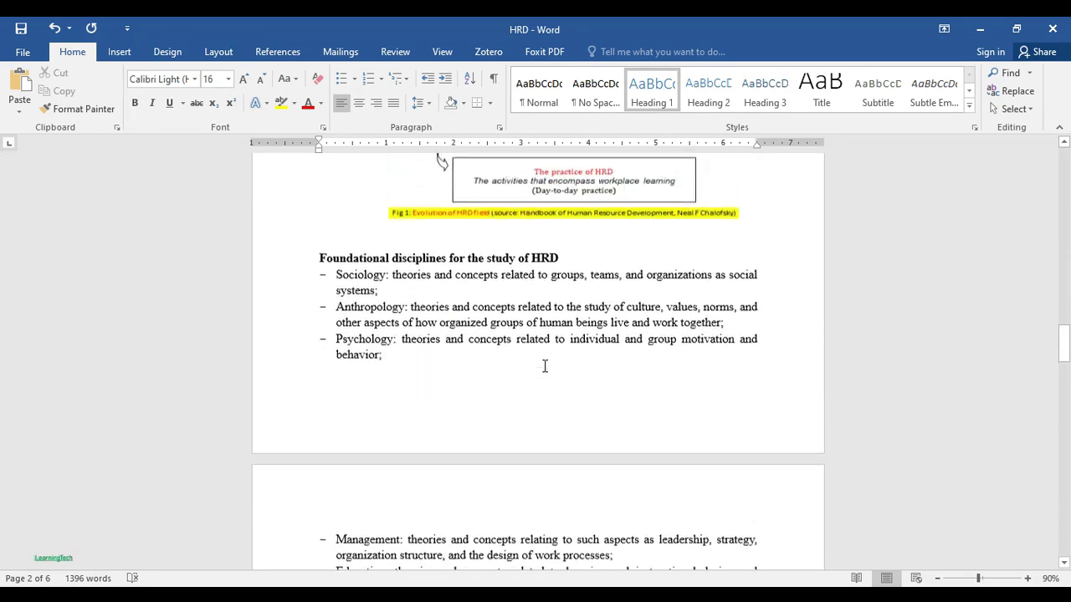
left_click(316, 270)
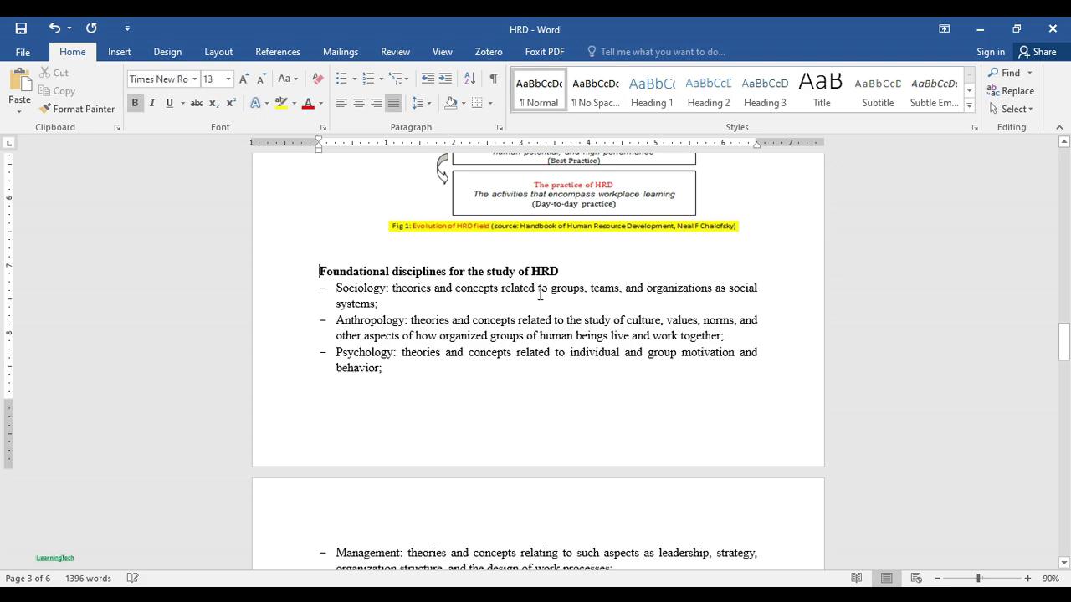
left_click(708, 88)
scroll(574, 345, "down", 4)
scroll(575, 344, "down", 7)
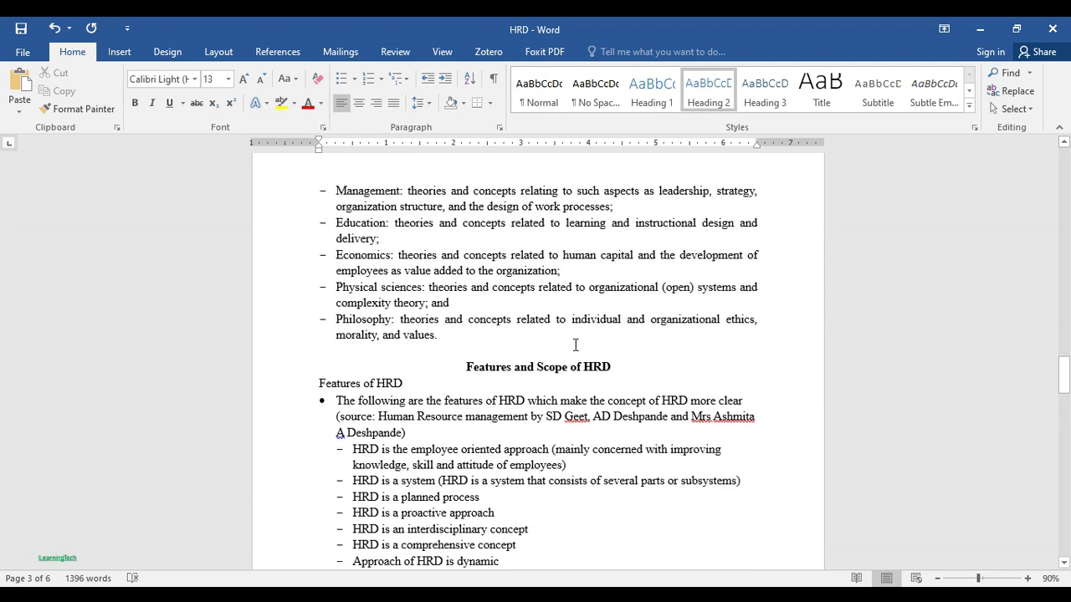
left_click(458, 300)
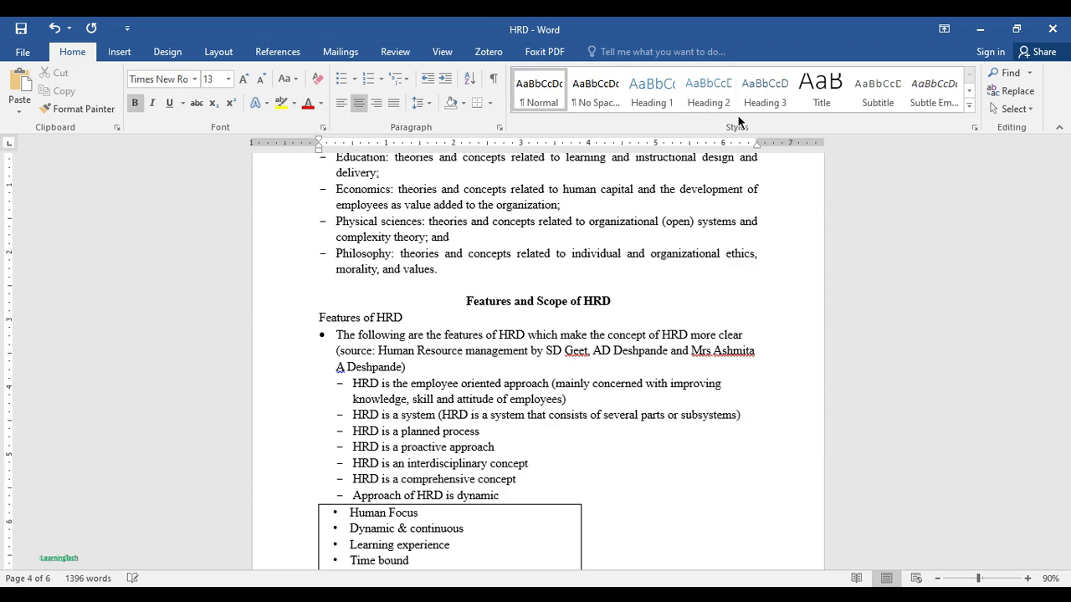
left_click(710, 97)
Step: Apply Heading 2 to 'Scope of Human Resource Development'
scroll(530, 376, "down", 10)
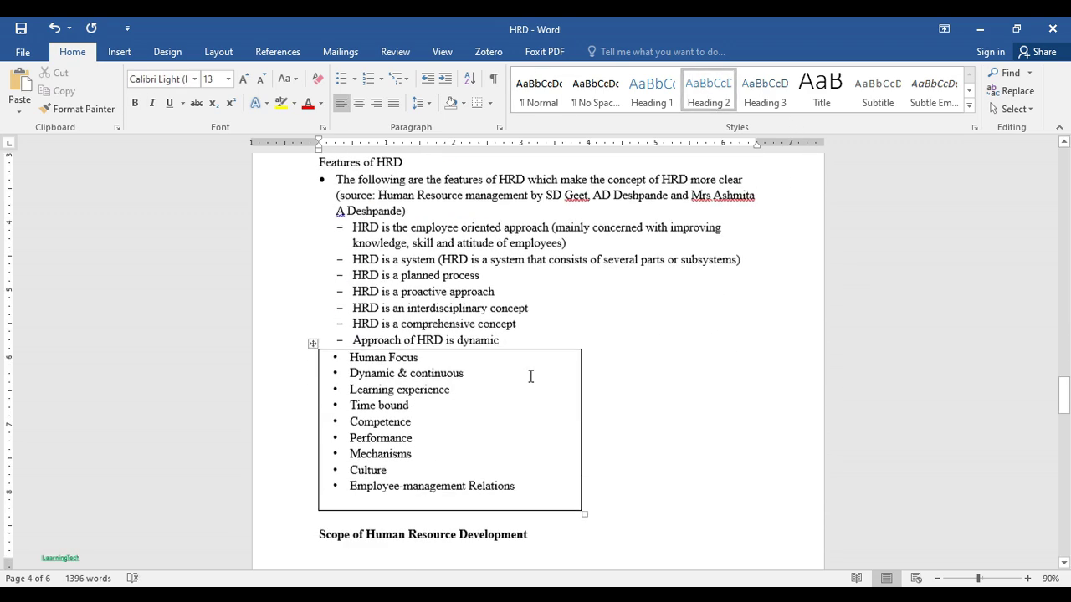
scroll(530, 377, "down", 1)
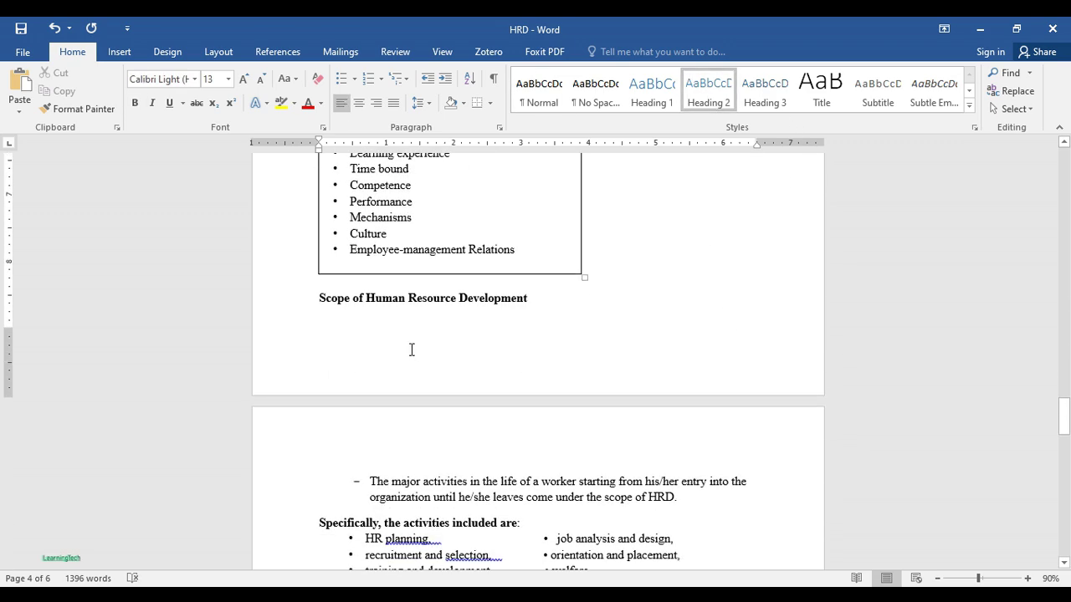
left_click(310, 299)
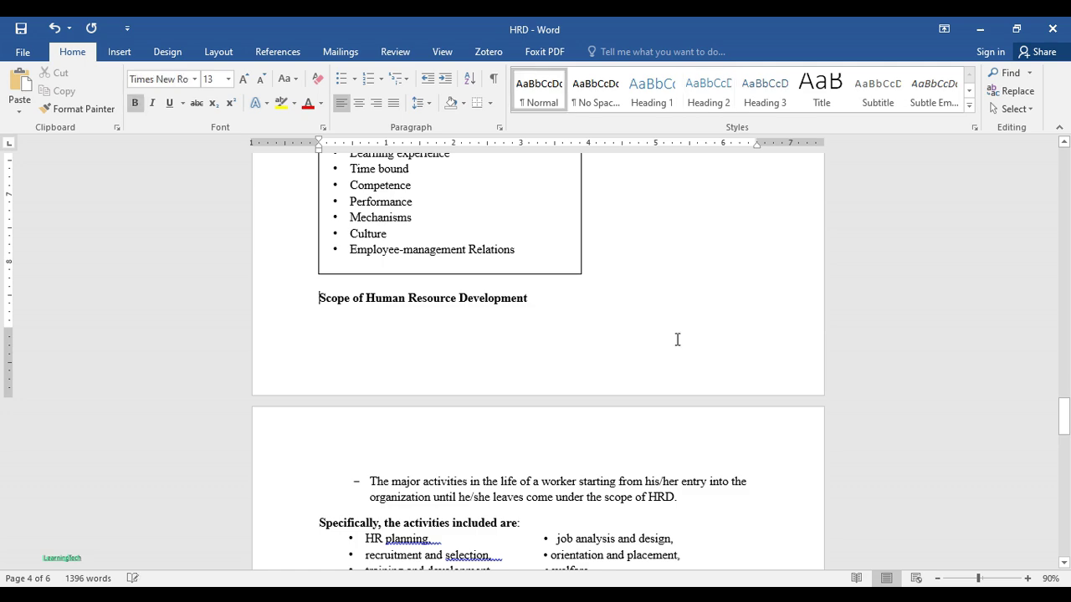
left_click(719, 94)
Step: Apply Heading 3 to the line 'Specifically, the activities included are:'
scroll(552, 373, "down", 6)
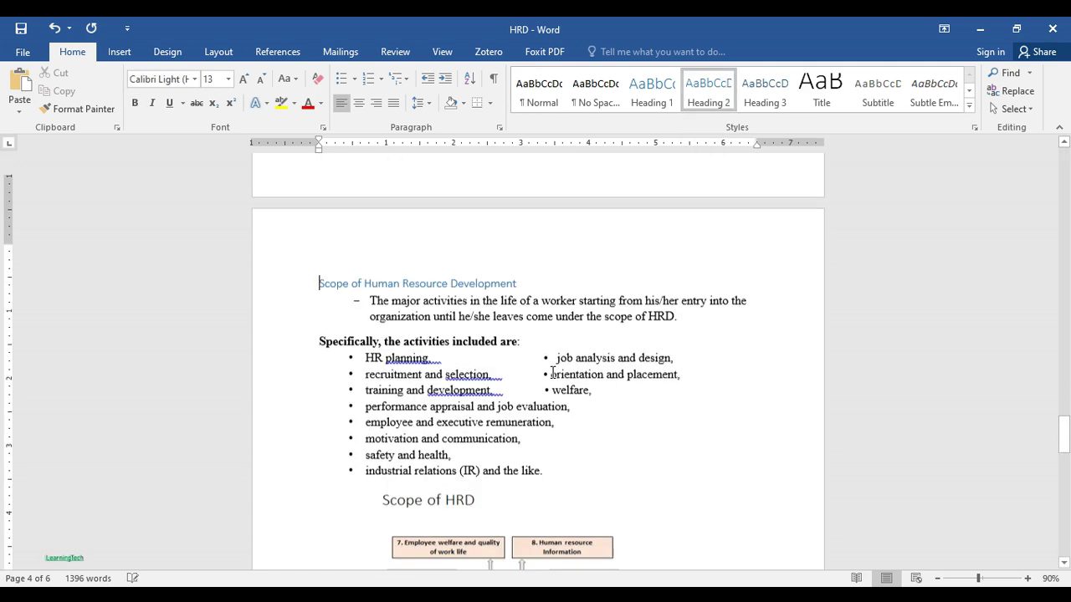
scroll(552, 374, "down", 3)
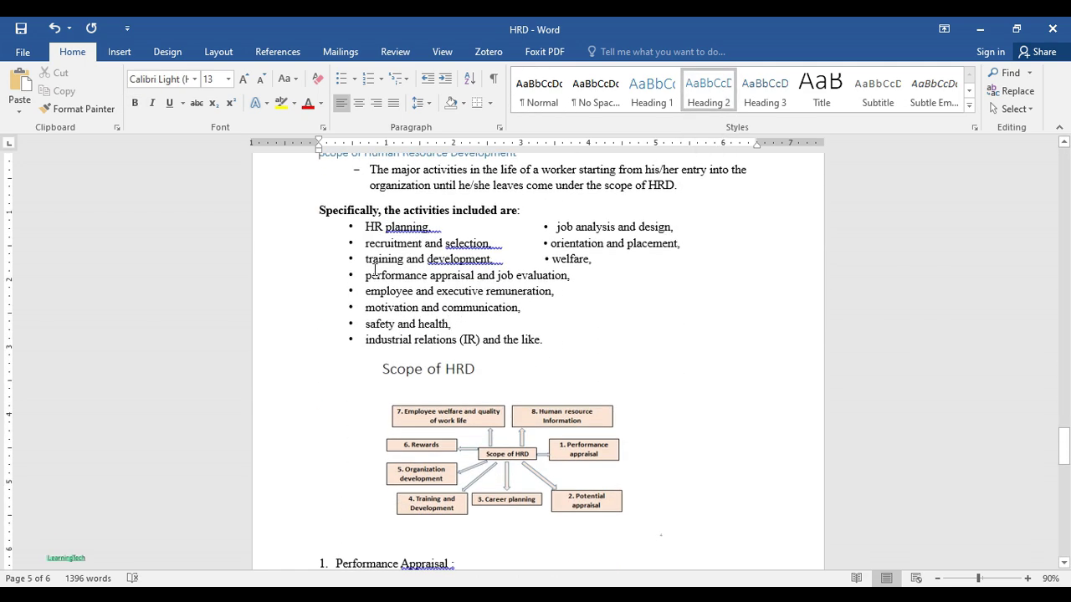
scroll(349, 292, "down", 5)
scroll(426, 313, "up", 3)
scroll(427, 313, "up", 1)
left_click(315, 210)
left_click(764, 96)
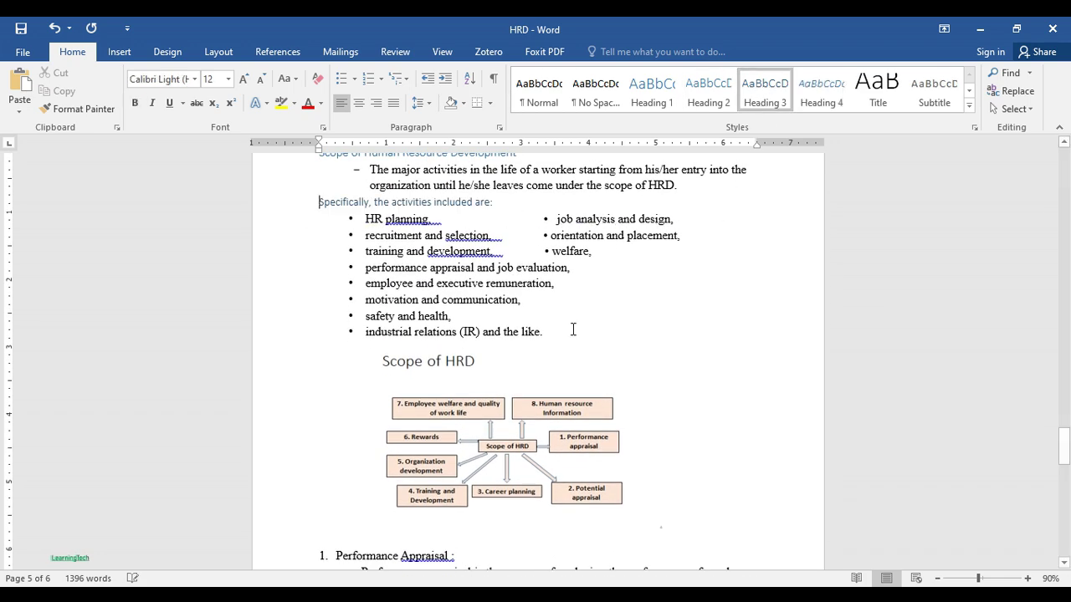
scroll(573, 328, "down", 15)
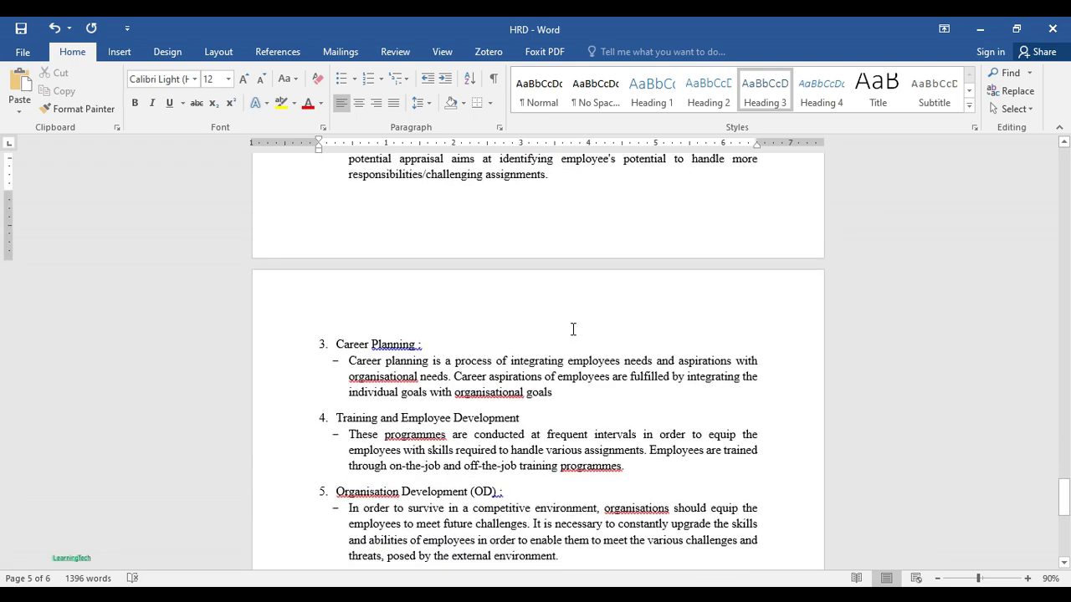
scroll(573, 329, "down", 8)
scroll(572, 327, "up", 3)
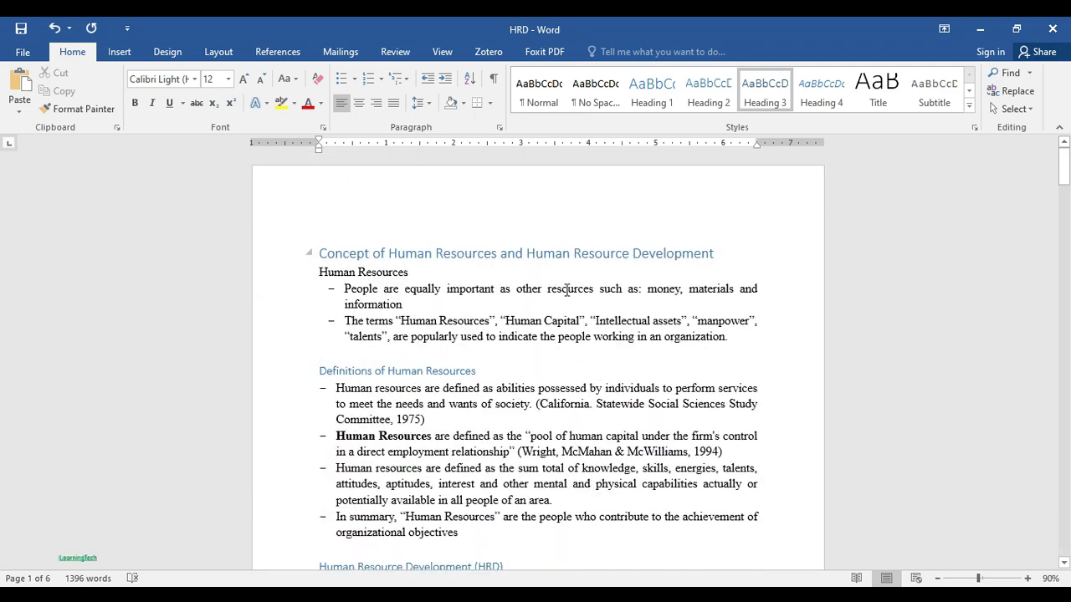
mouse_move(1065, 176)
left_mouse_down()
mouse_move(1064, 189)
mouse_move(1065, 172)
left_mouse_up()
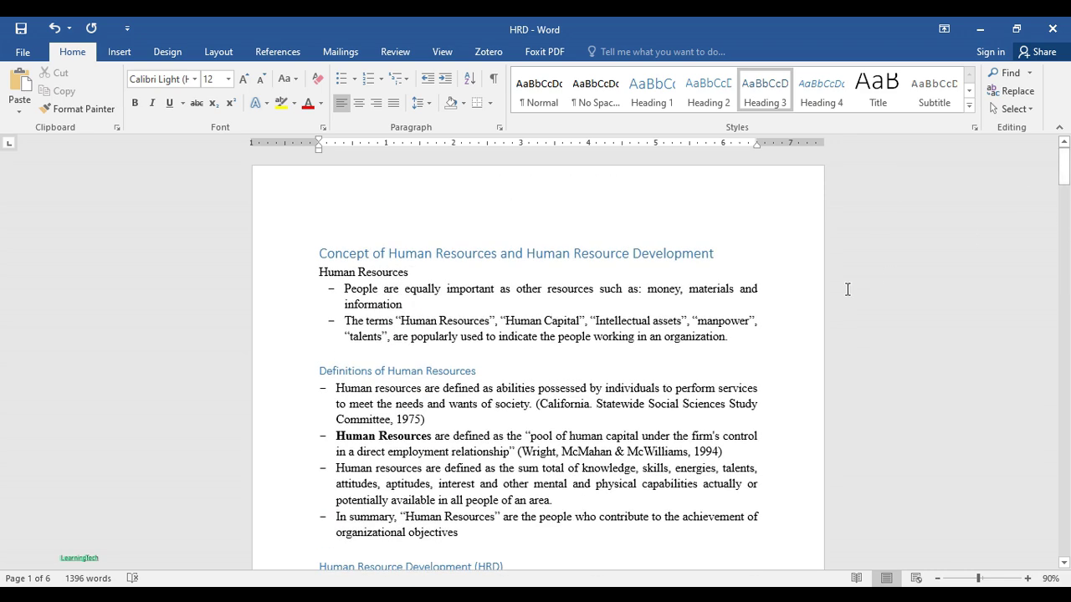
left_click(343, 228)
left_click(318, 251)
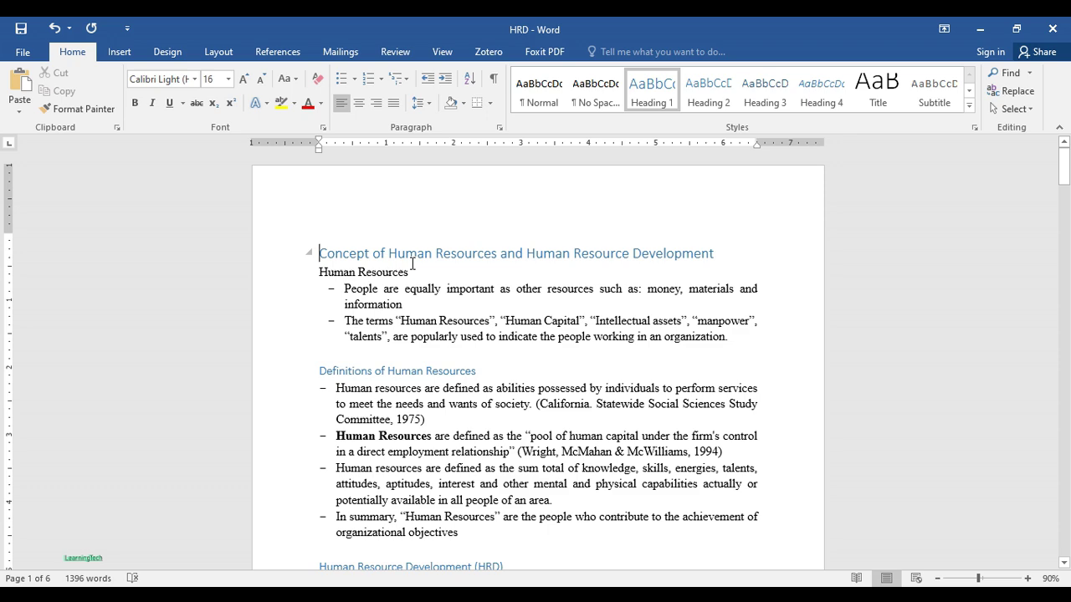
key("ctrl+Return")
scroll(410, 263, "up", 3)
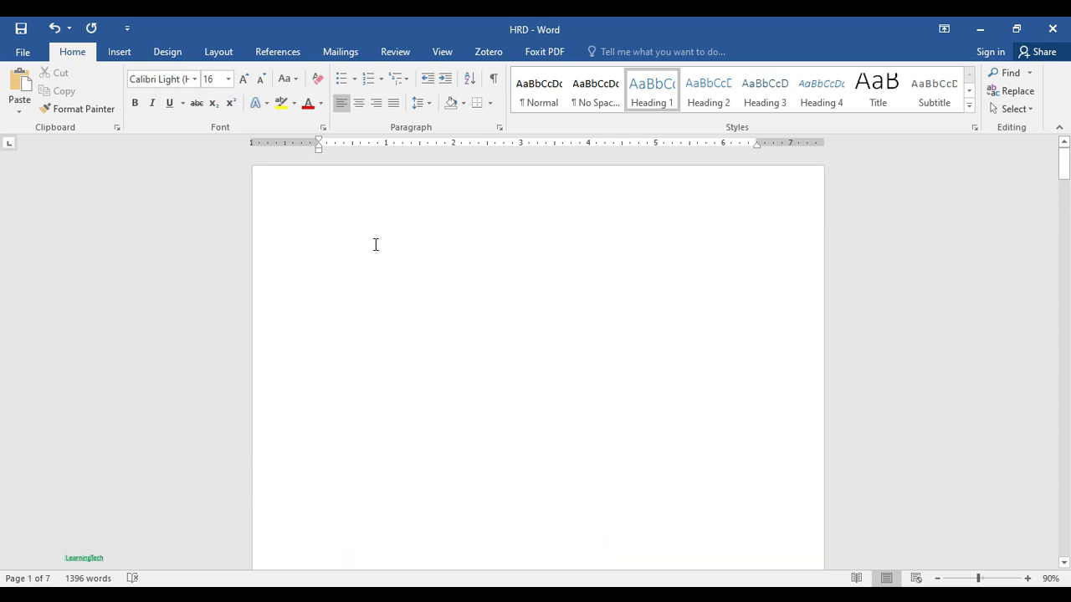
left_click(374, 244)
scroll(393, 255, "down", 10)
scroll(393, 255, "up", 12)
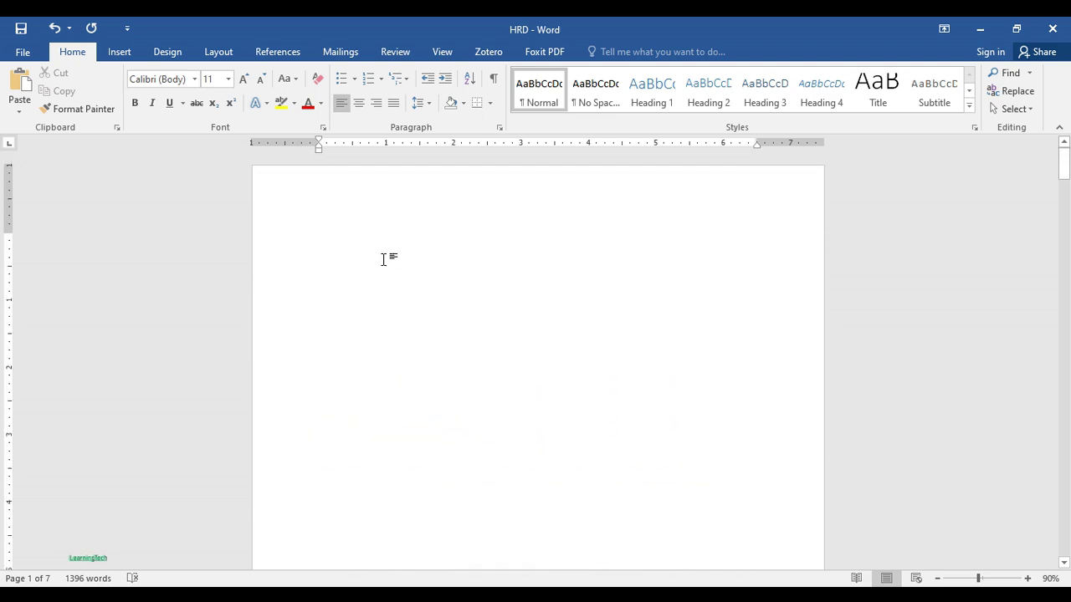
scroll(383, 259, "down", 12)
scroll(421, 276, "up", 12)
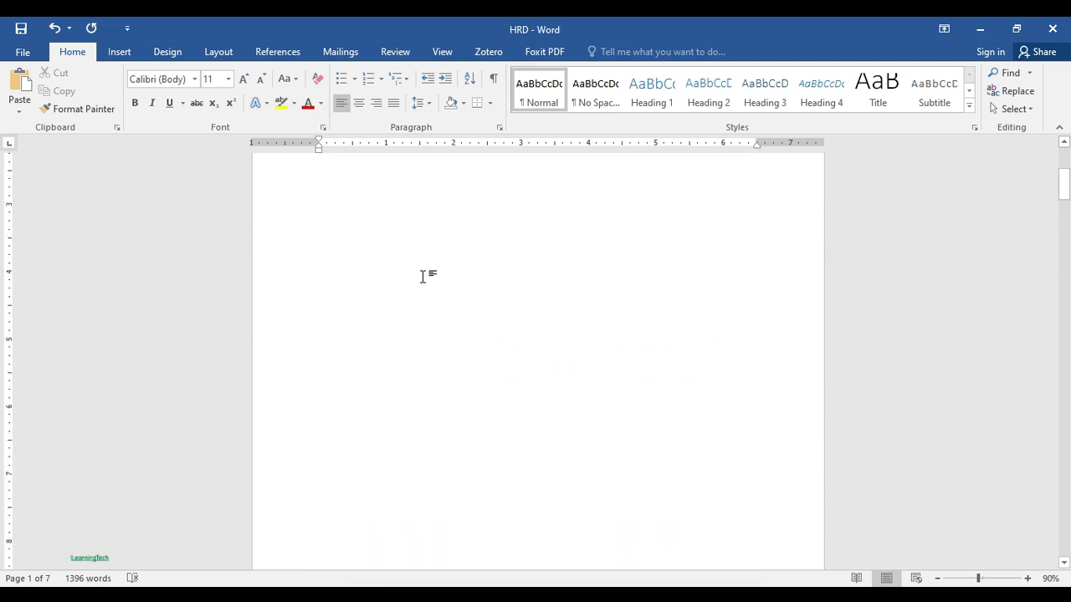
scroll(423, 276, "down", 8)
scroll(422, 276, "down", 3)
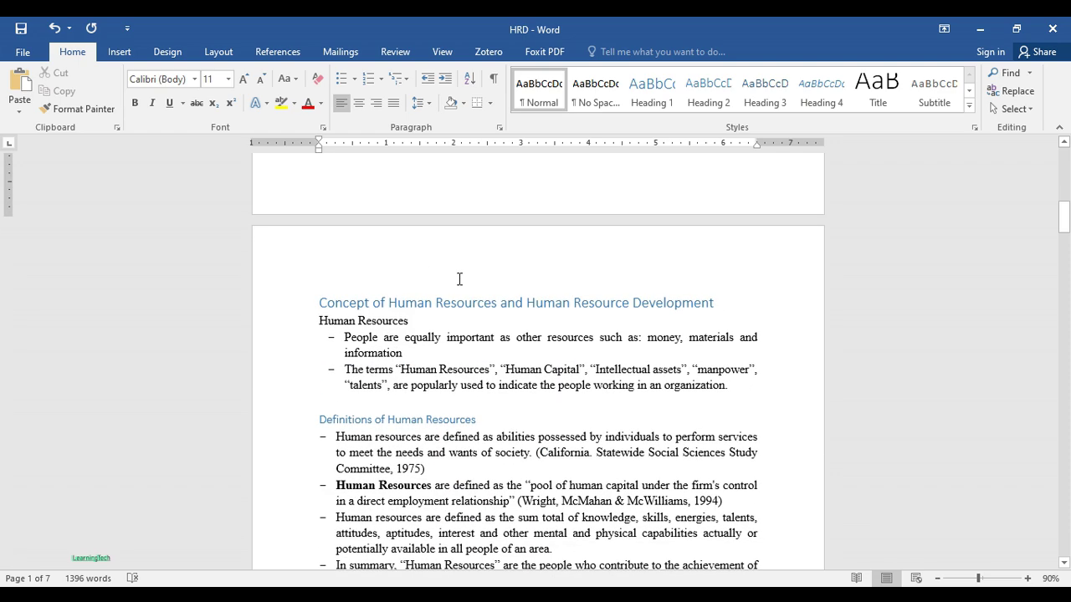
left_click(492, 303)
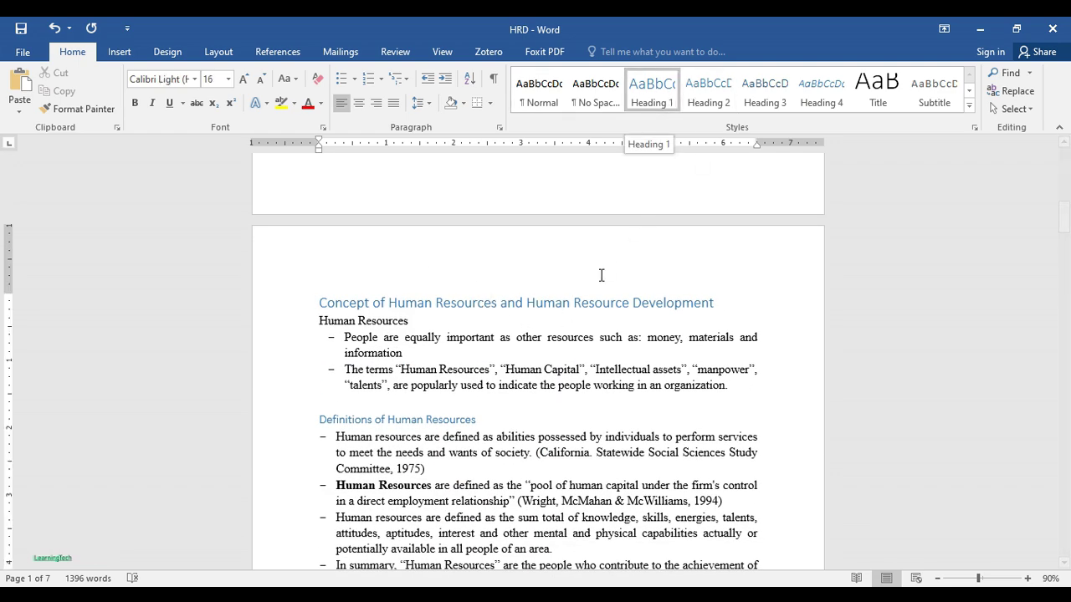
scroll(502, 356, "up", 3)
scroll(503, 356, "up", 15)
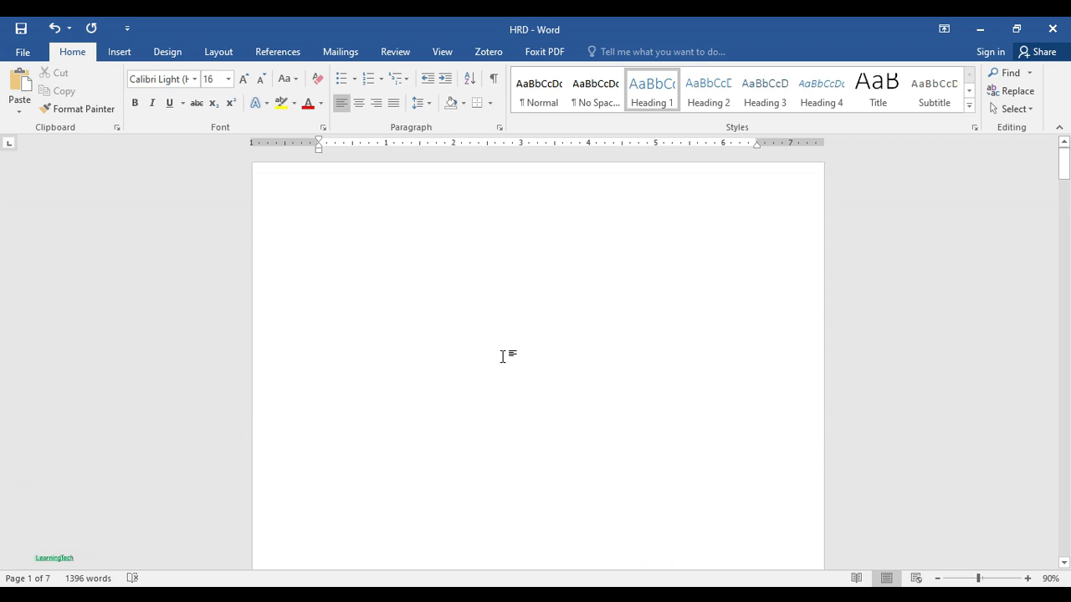
left_click(322, 243)
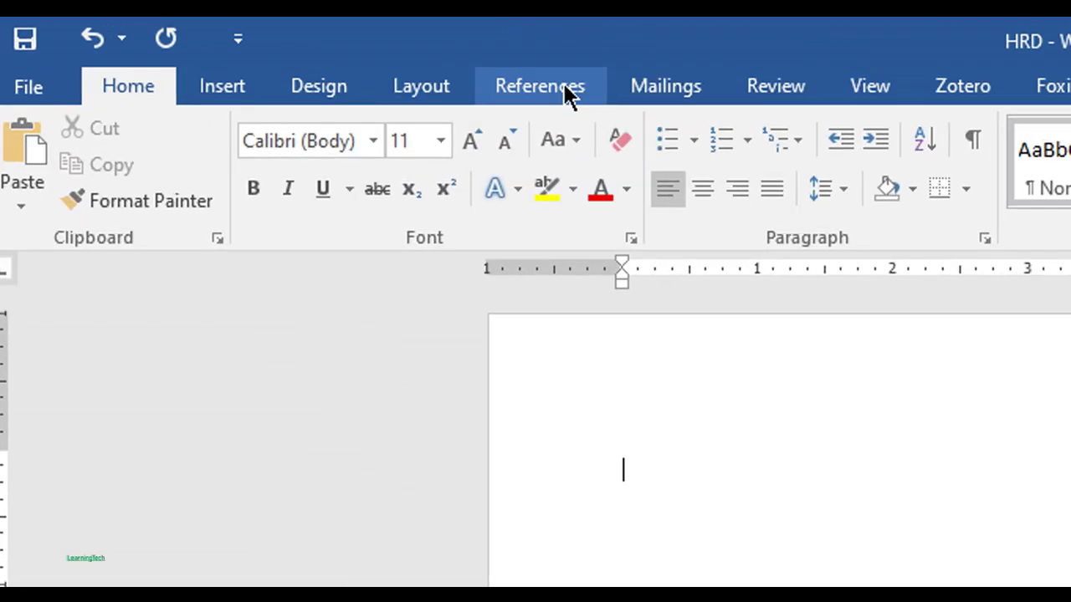
Step: Insert Automatic Table 1 from References > Table of Contents on the first page
left_click(565, 90)
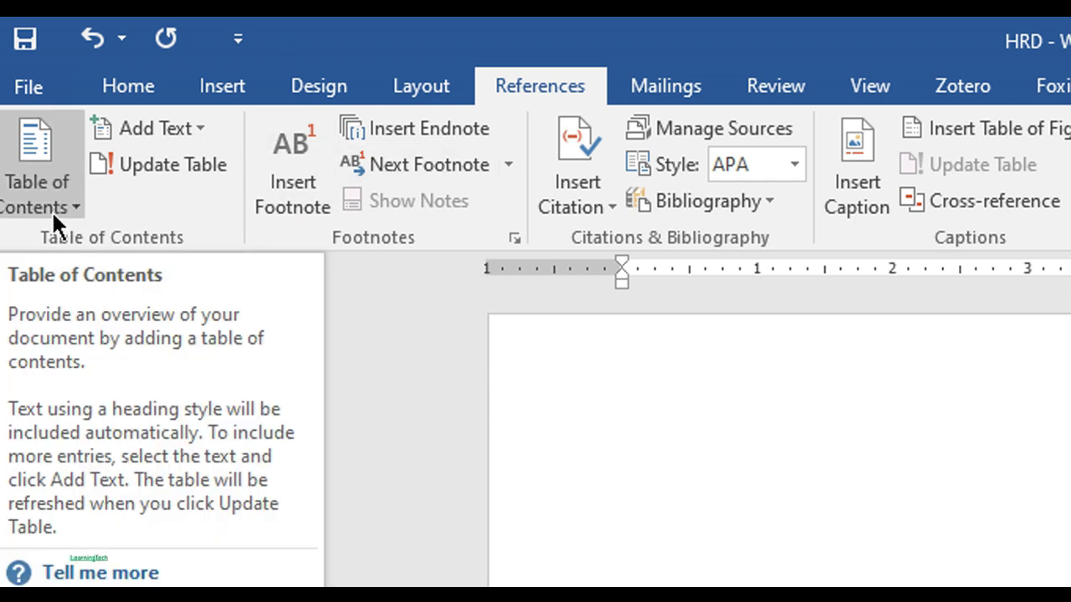
left_click(67, 208)
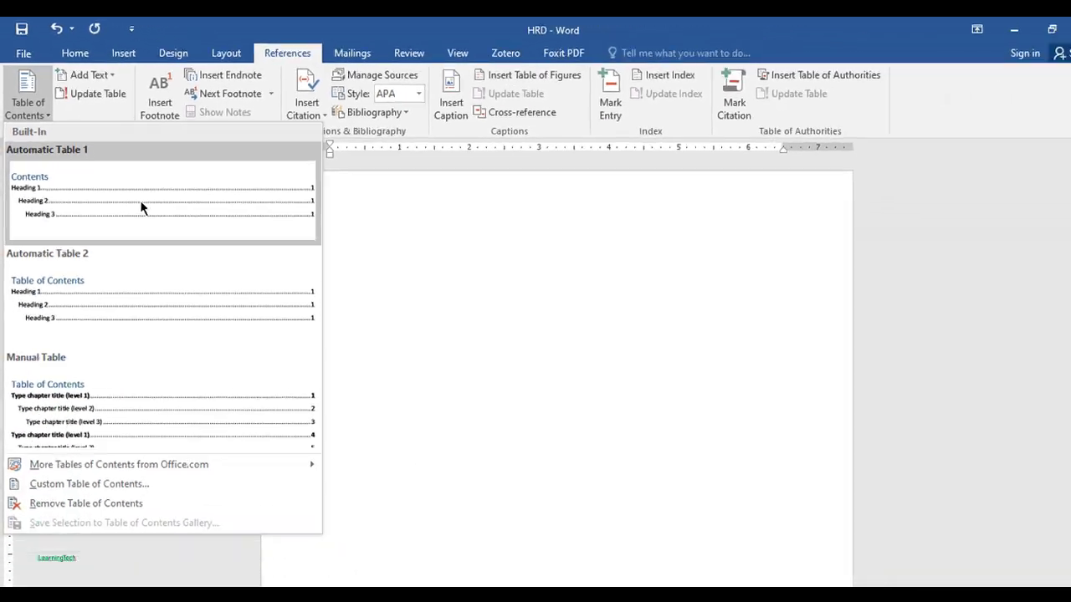
left_click(139, 206)
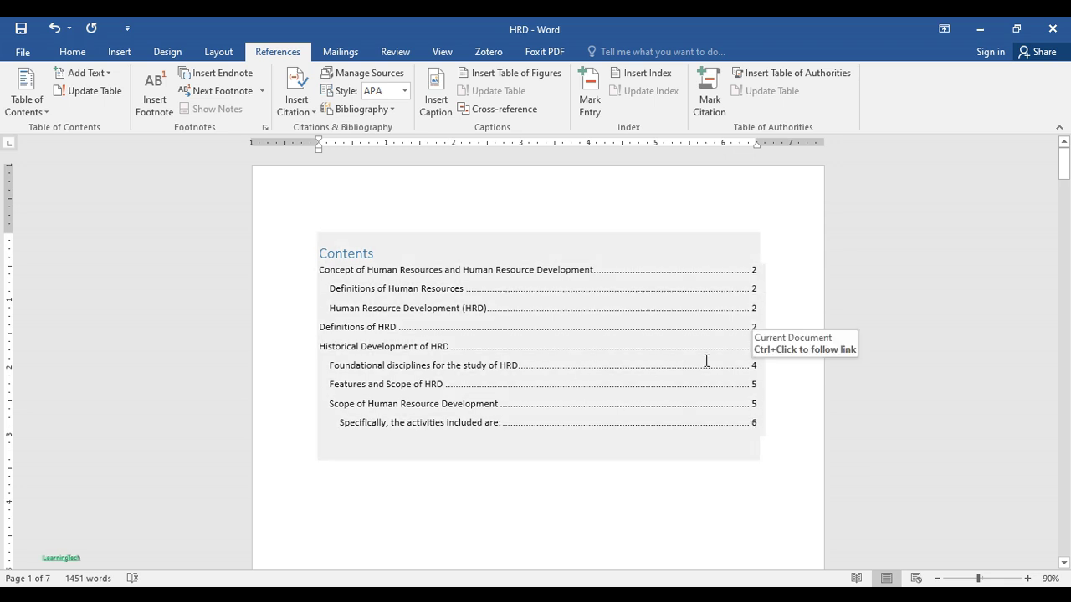
scroll(706, 361, "down", 4)
Step: Type 'Table of' before 'Contents' so the TOC heading reads 'Table of Contents'
scroll(706, 360, "up", 4)
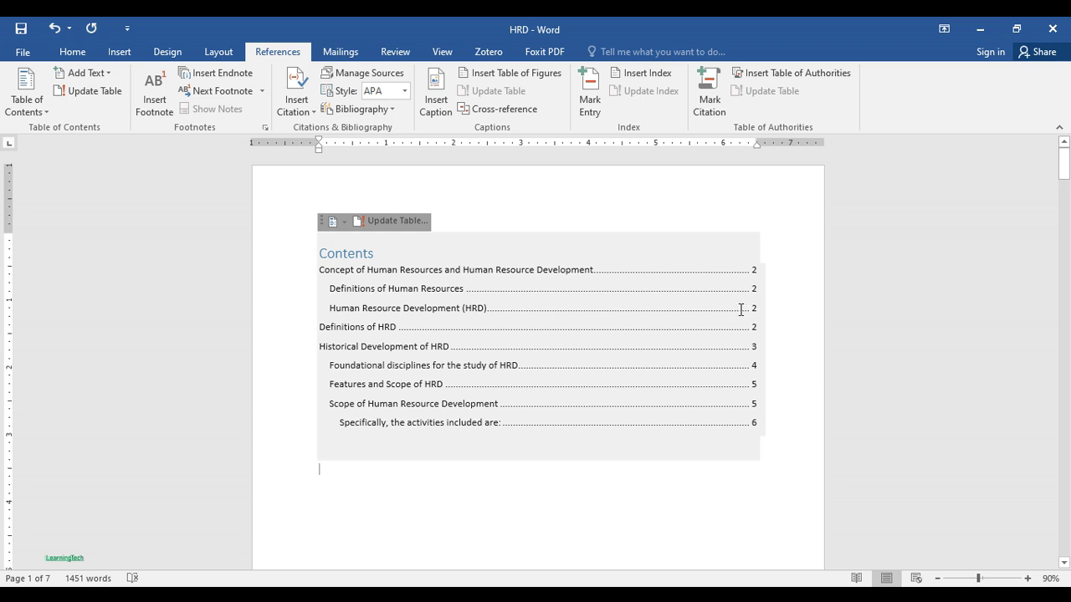
left_click(322, 251)
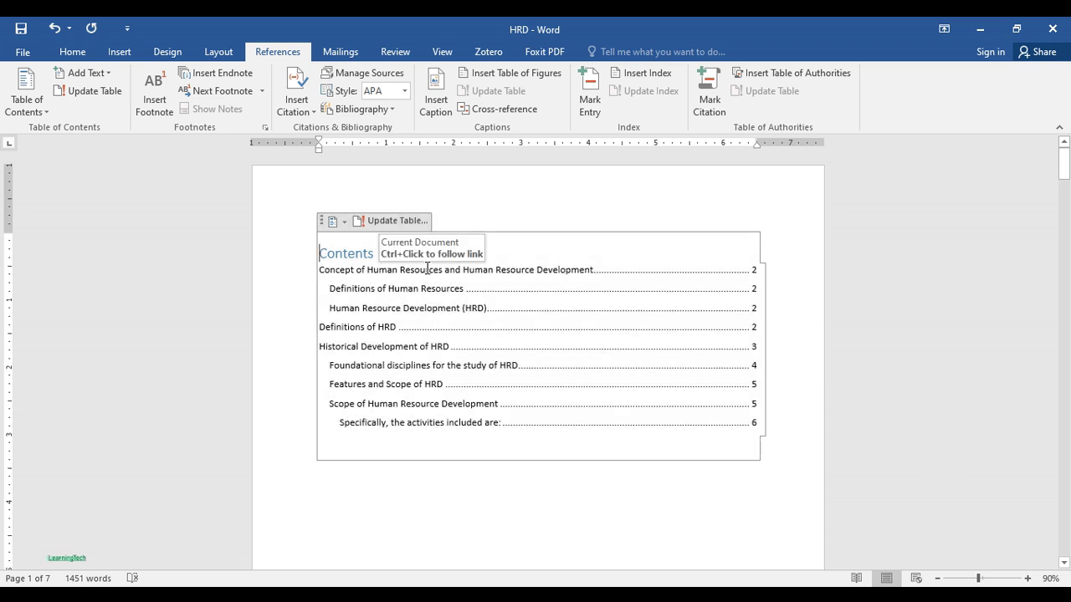
type("Table of")
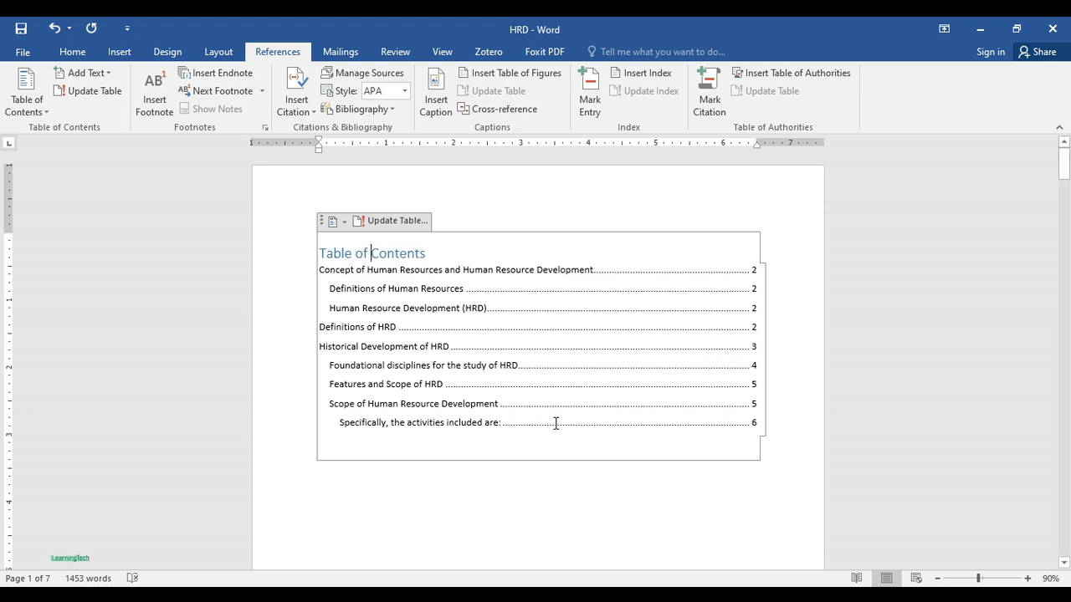
left_click(718, 529)
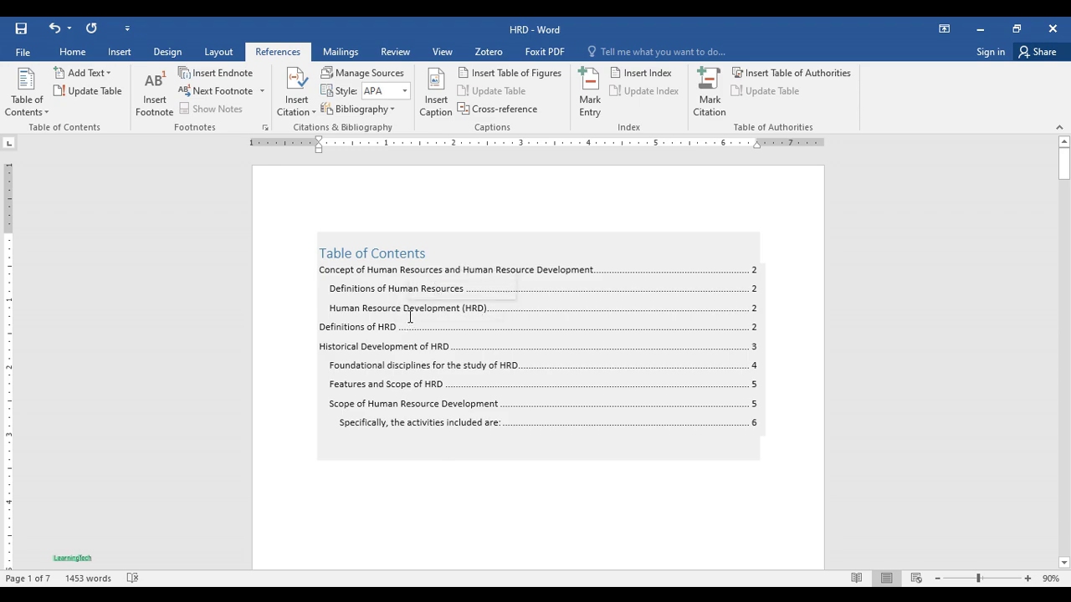
Step: Insert a page break before 'Foundational disciplines for the study of HRD' so it starts page 6
scroll(676, 437, "down", 15)
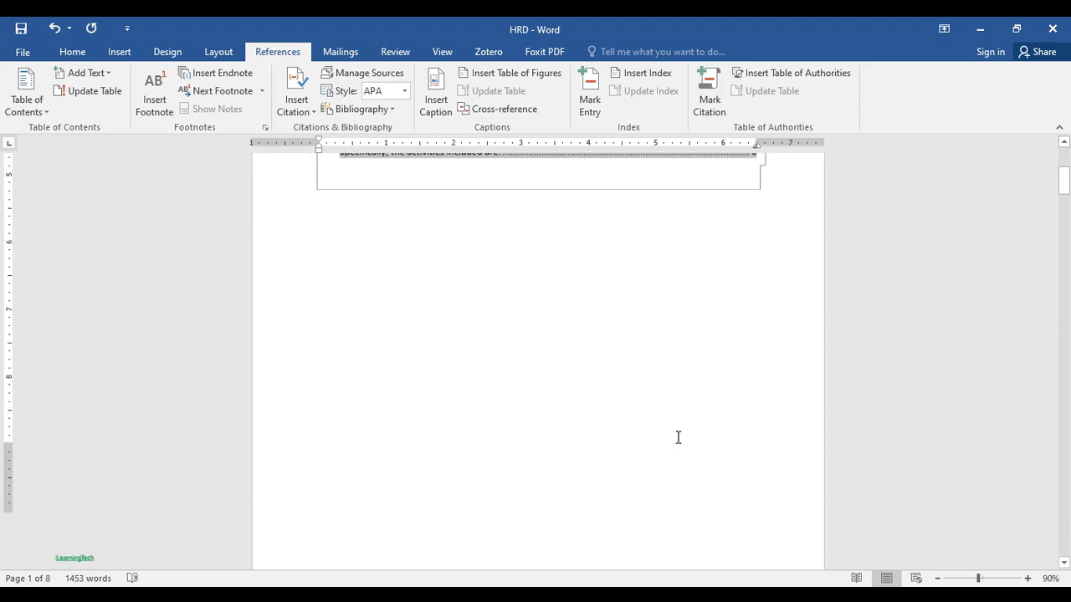
left_click_drag(1063, 205, 1063, 301)
scroll(452, 353, "down", 5)
scroll(451, 353, "down", 10)
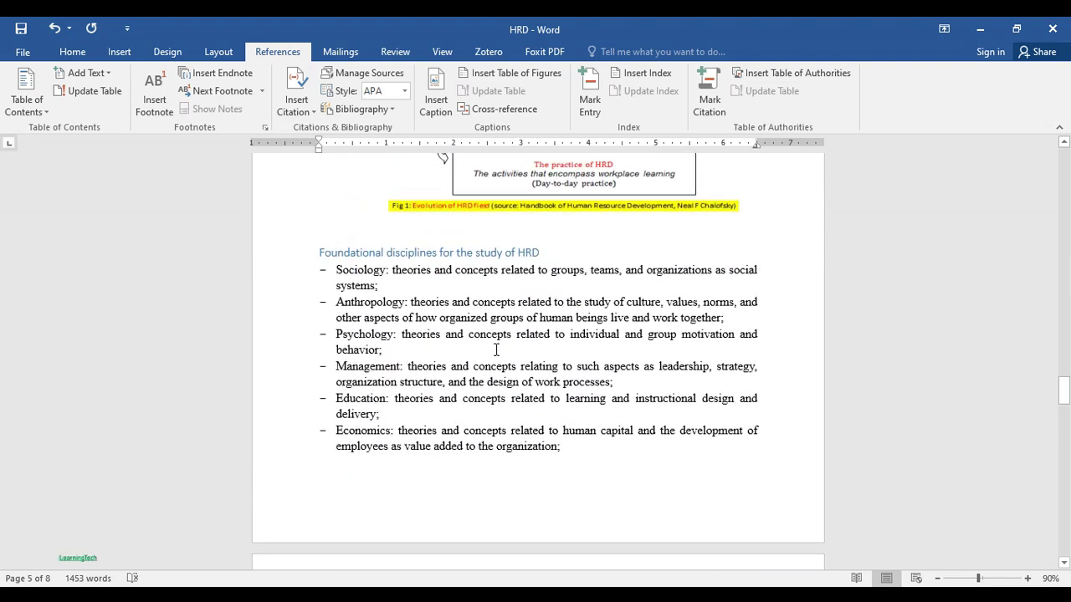
left_click(317, 252)
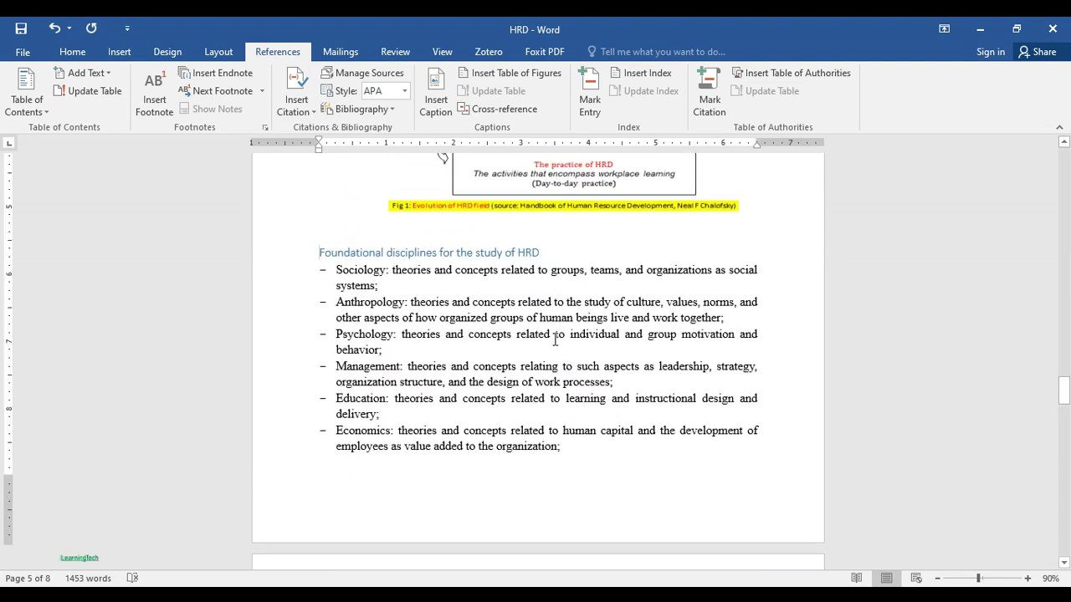
scroll(554, 351, "up", 3)
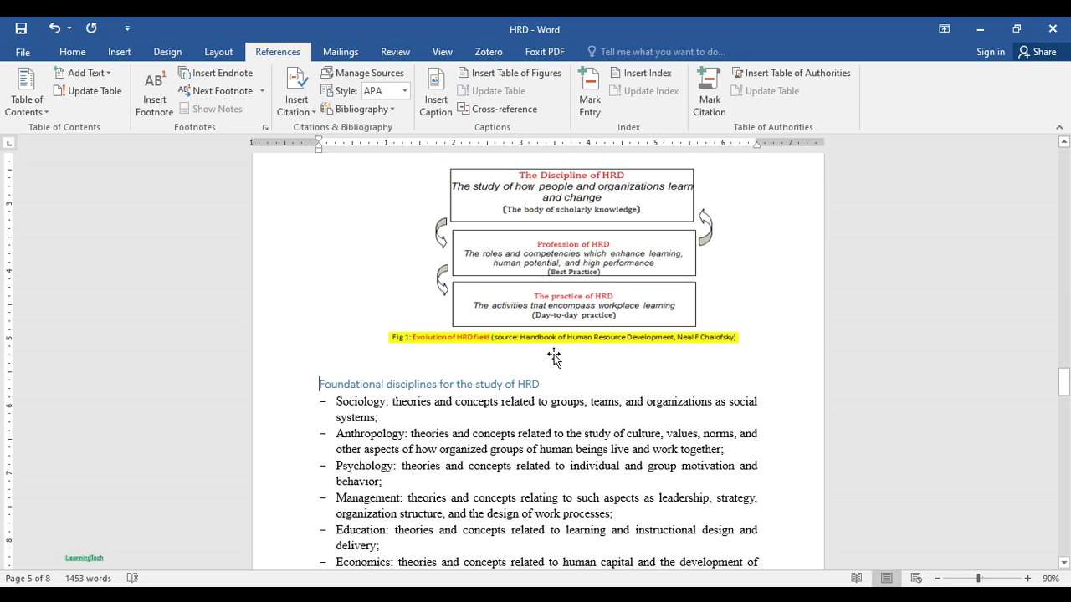
scroll(554, 358, "down", 2)
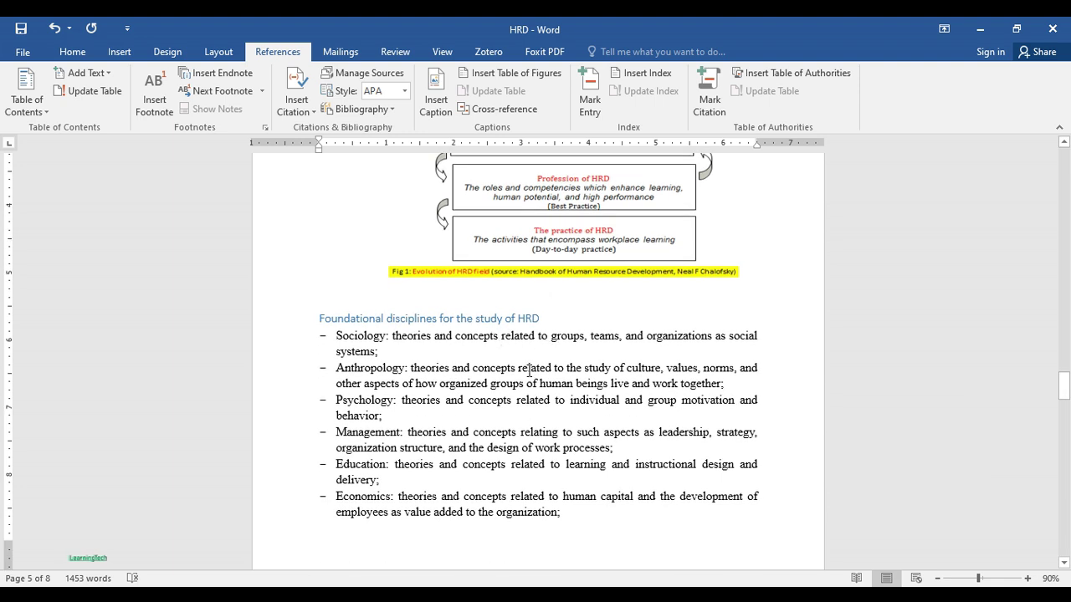
key("ctrl+Return")
scroll(544, 430, "down", 3)
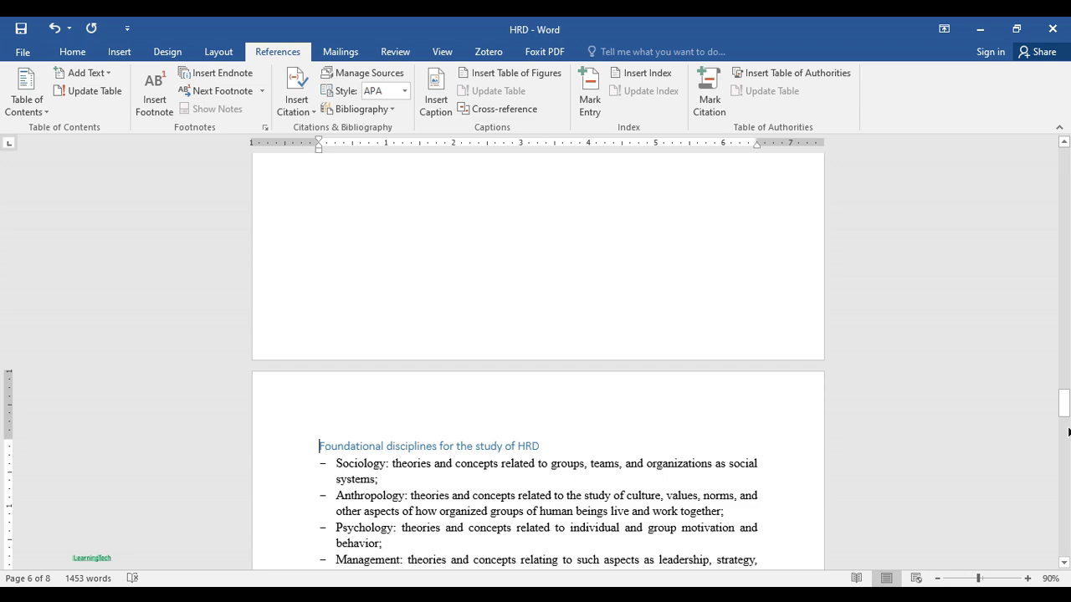
left_click_drag(1064, 403, 1052, 138)
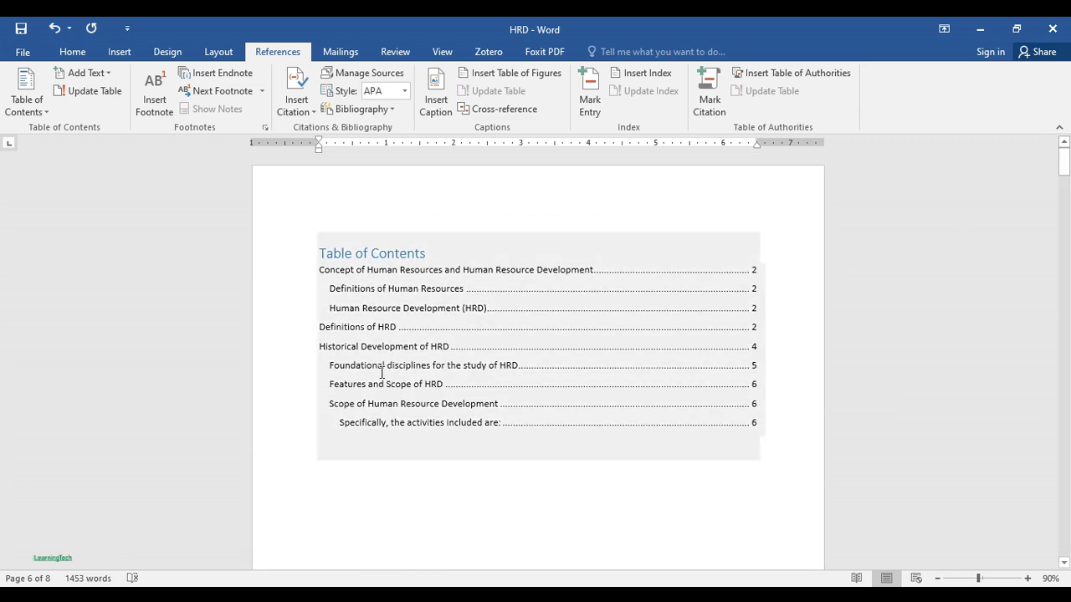
Step: Update the entire table of contents and check that Foundational disciplines now shows page 6
left_click(752, 365)
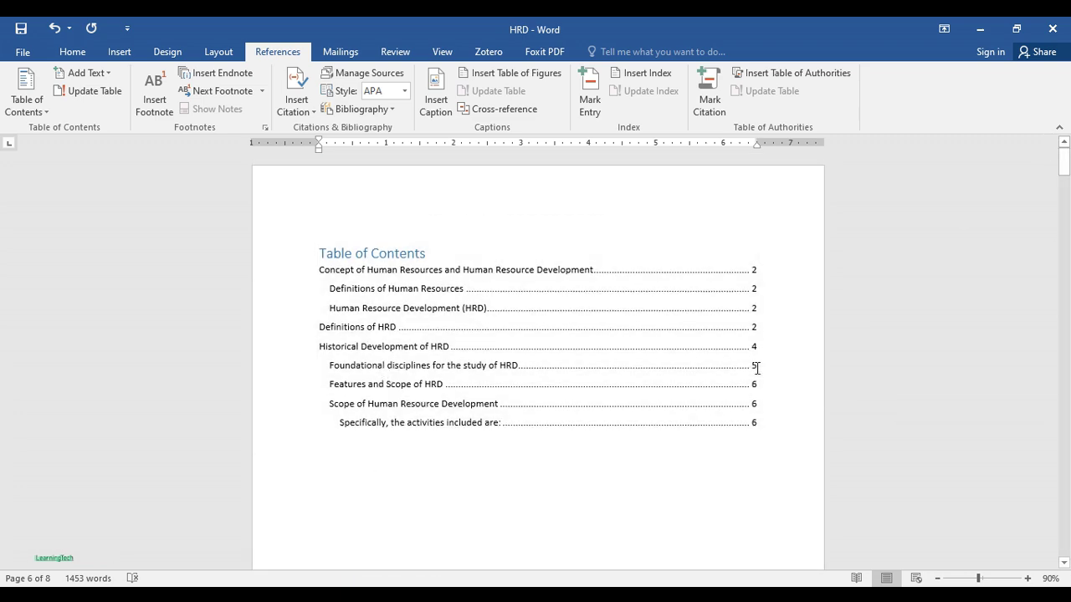
left_click(421, 281)
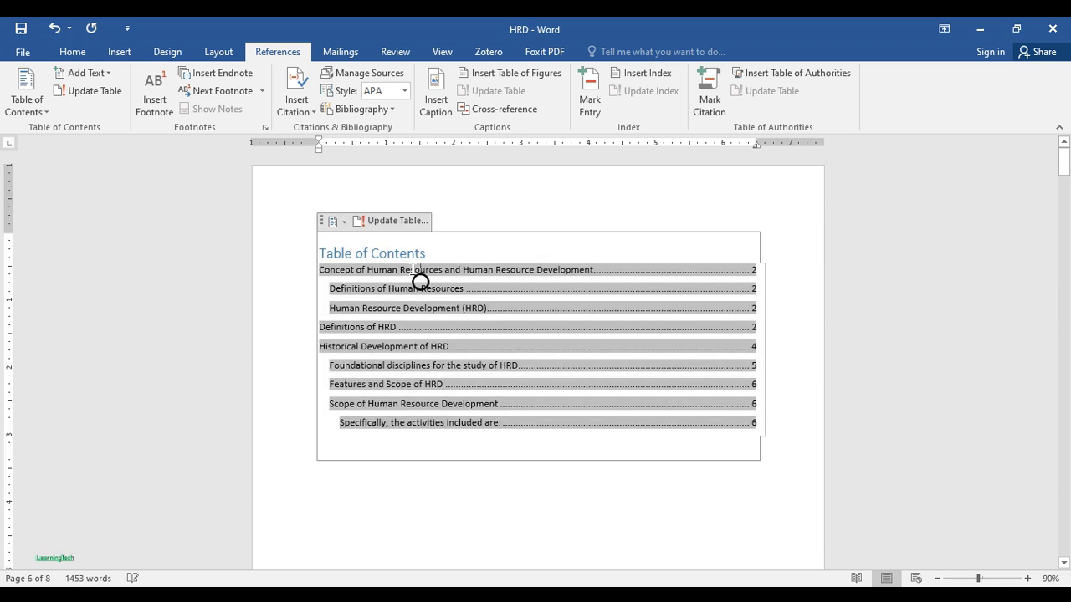
left_click(395, 222)
left_click(490, 307)
left_click(544, 330)
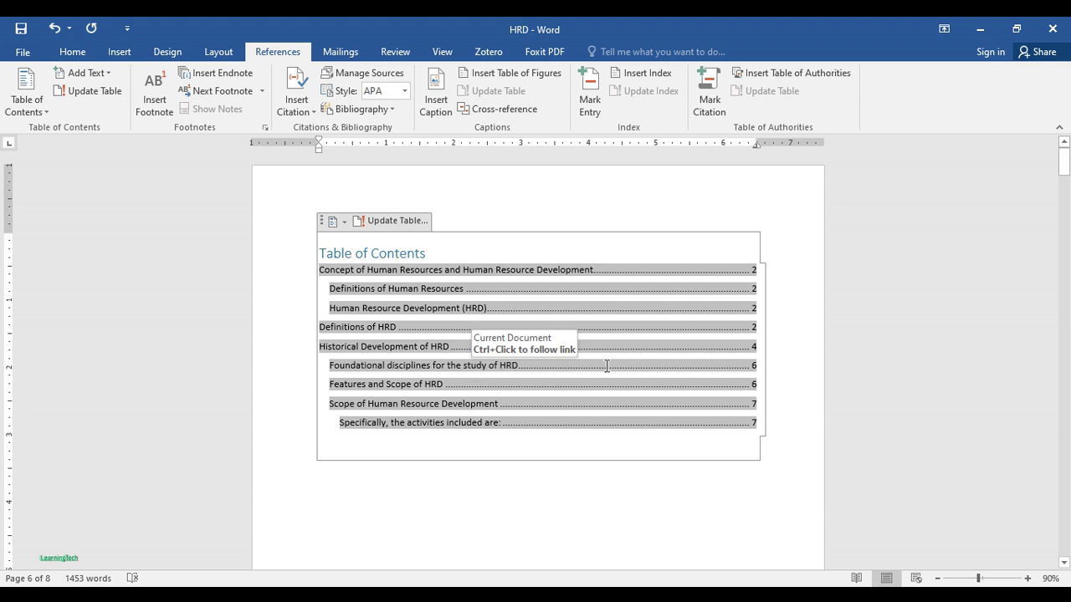
double_click(755, 367)
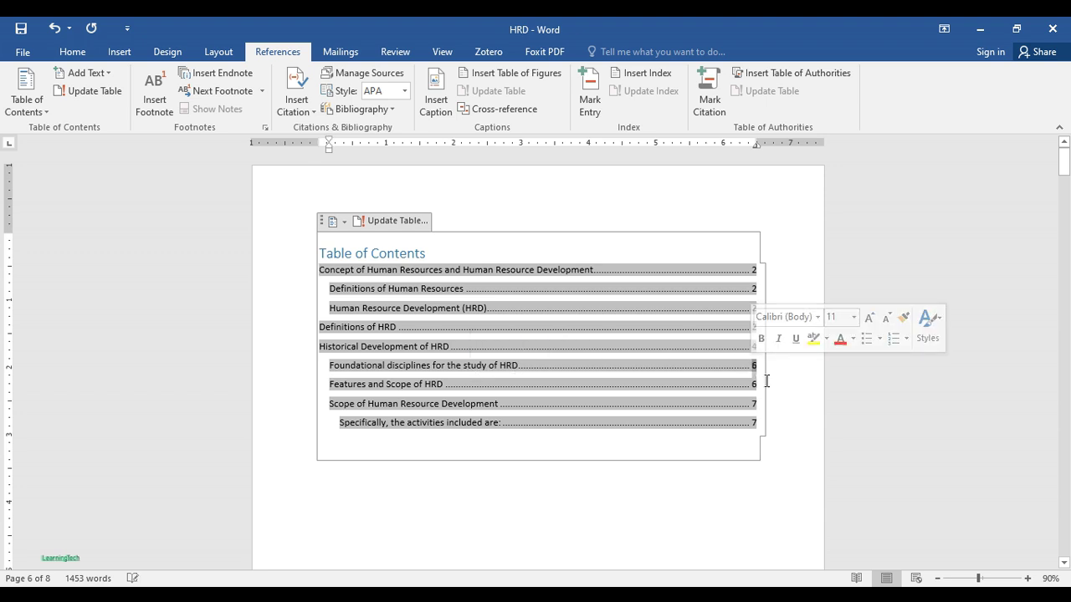
left_click(734, 375)
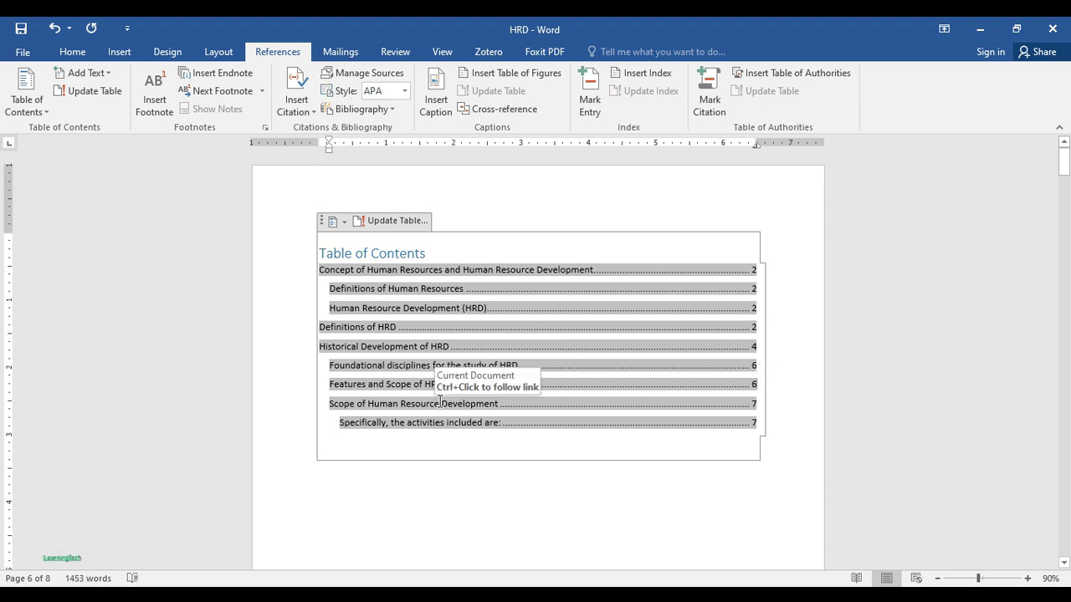